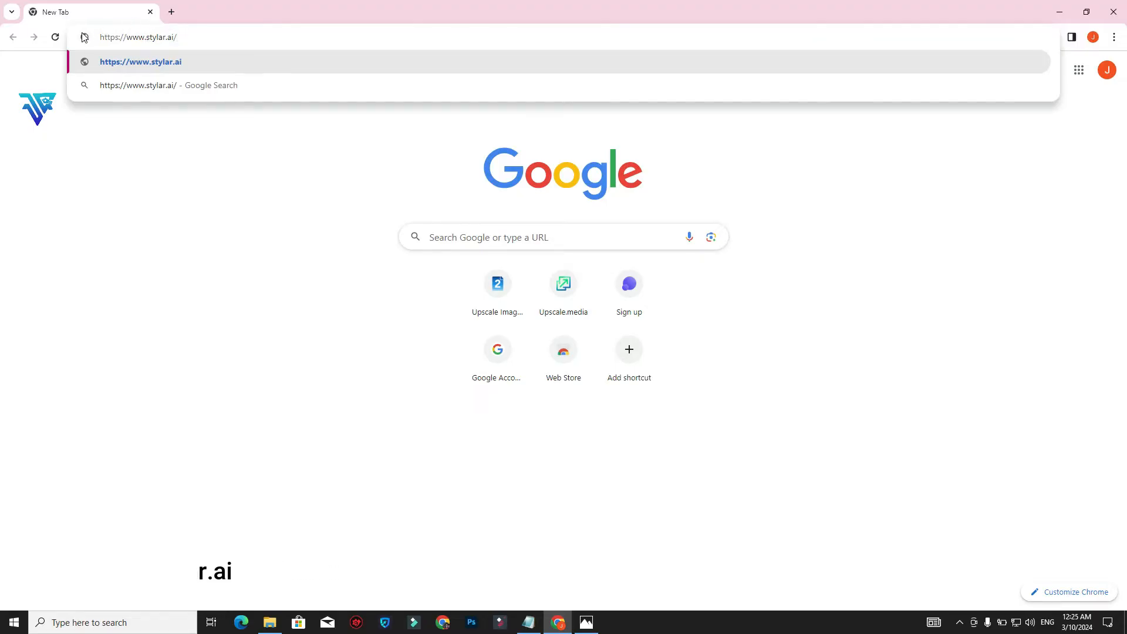
{"action": "key", "text": "Return"}
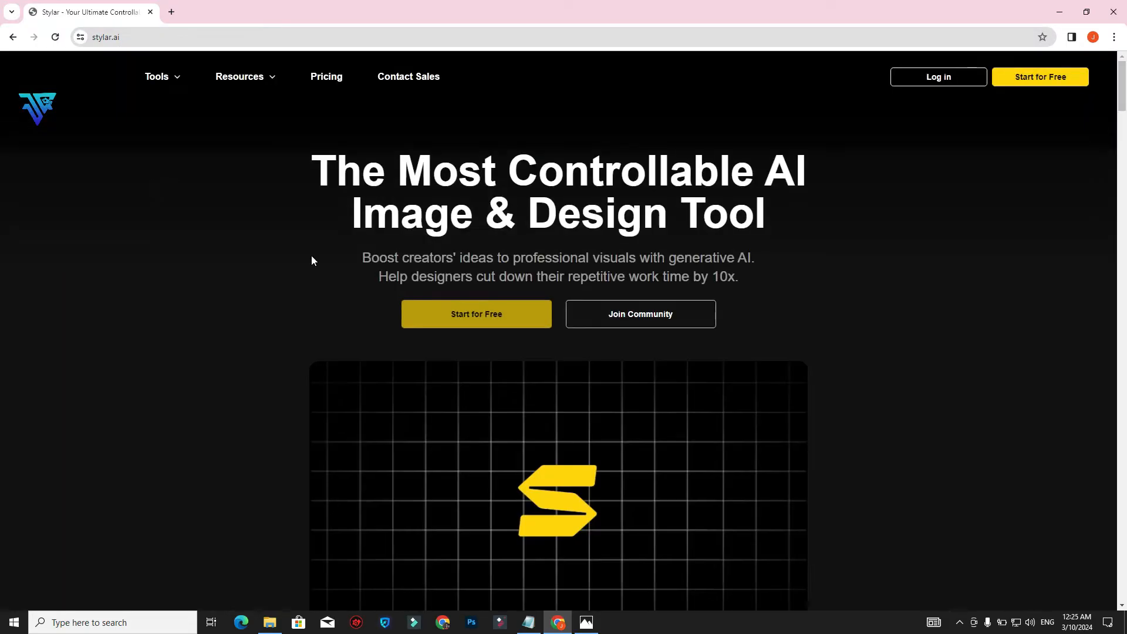
{"action": "left_click", "coordinate": [503, 328]}
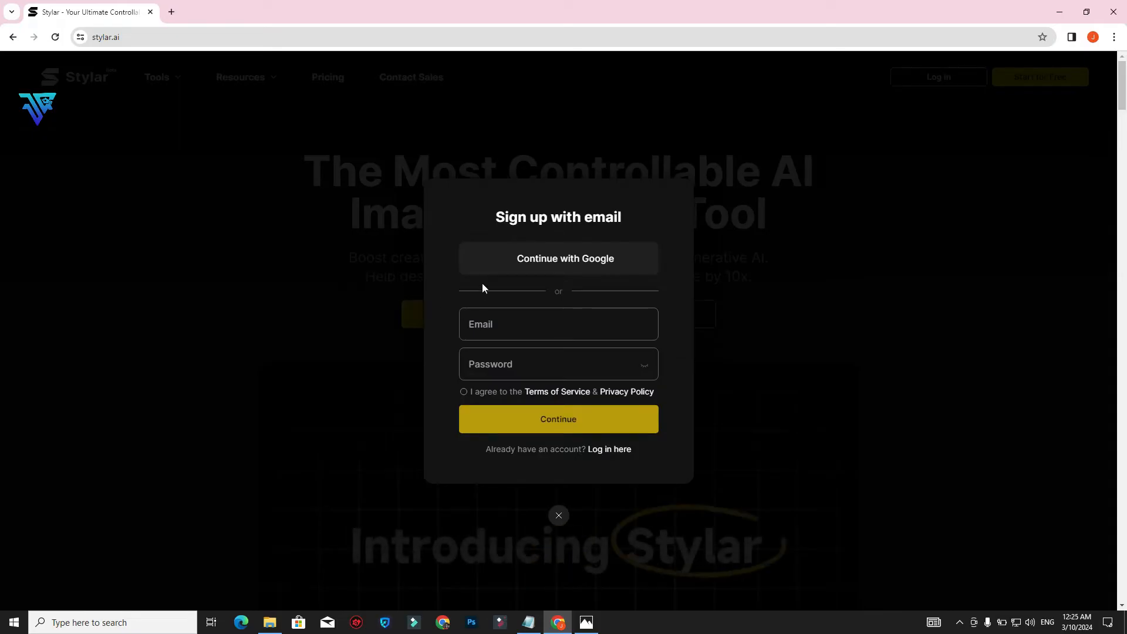
{"action": "left_click", "coordinate": [585, 262]}
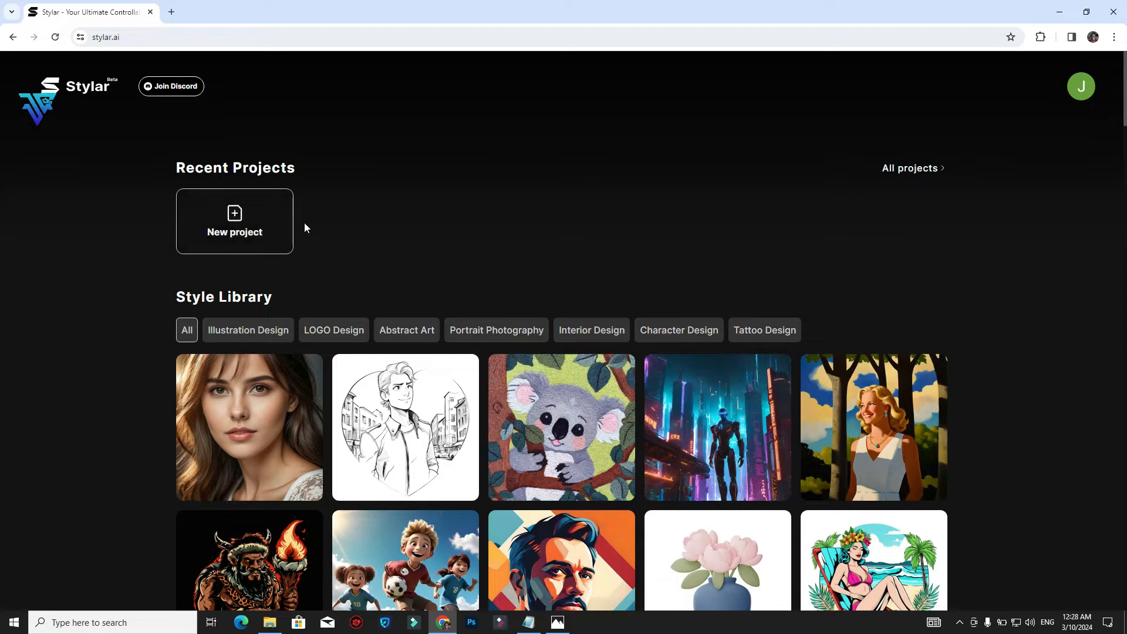
Create a new project with a 1:1 canvas of 1536 × 1536
{"action": "left_click", "coordinate": [246, 237]}
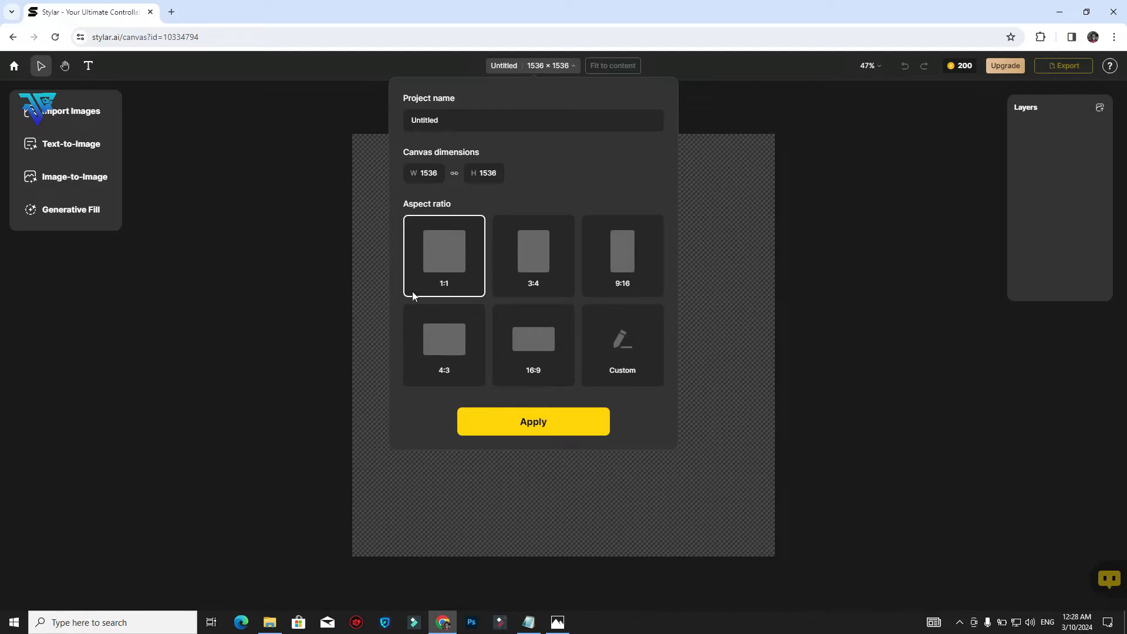
{"action": "left_click", "coordinate": [499, 421]}
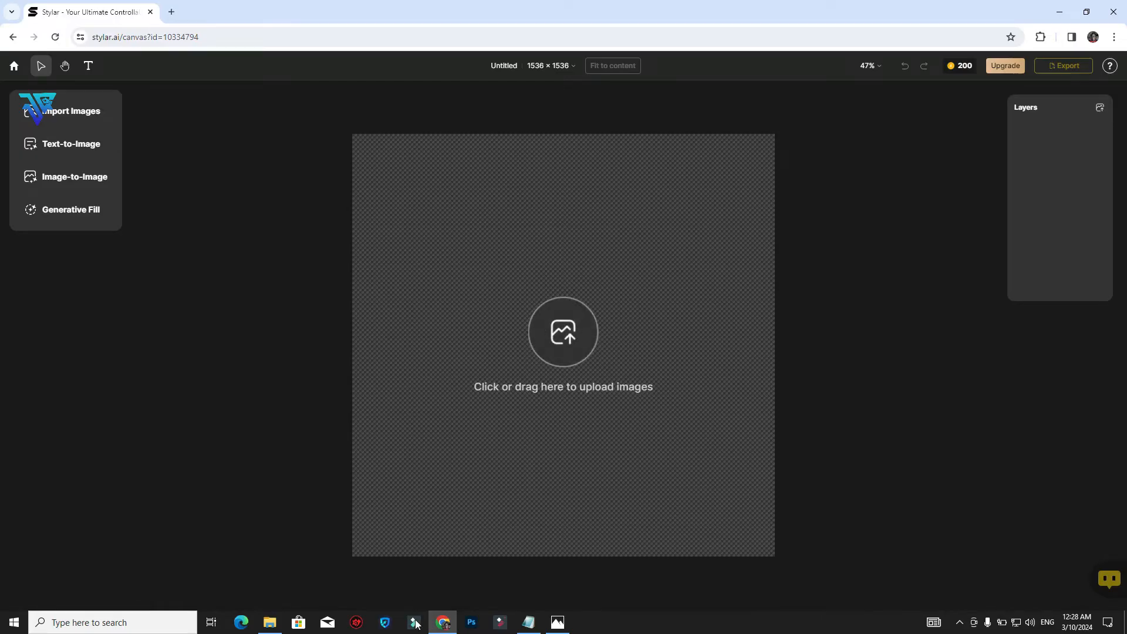
Import the portrait photo of the man with glasses onto the canvas and fit the canvas to its content
{"action": "left_click", "coordinate": [268, 619]}
{"action": "left_click_drag", "start_coordinate": [580, 180], "coordinate": [643, 536]}
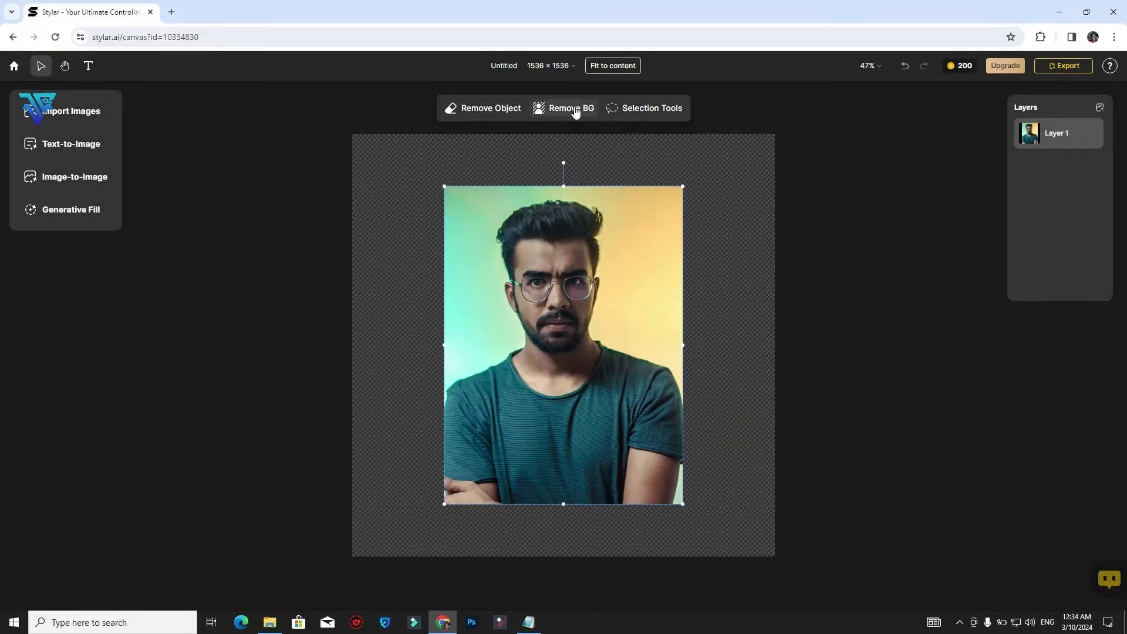
{"action": "left_click", "coordinate": [623, 68]}
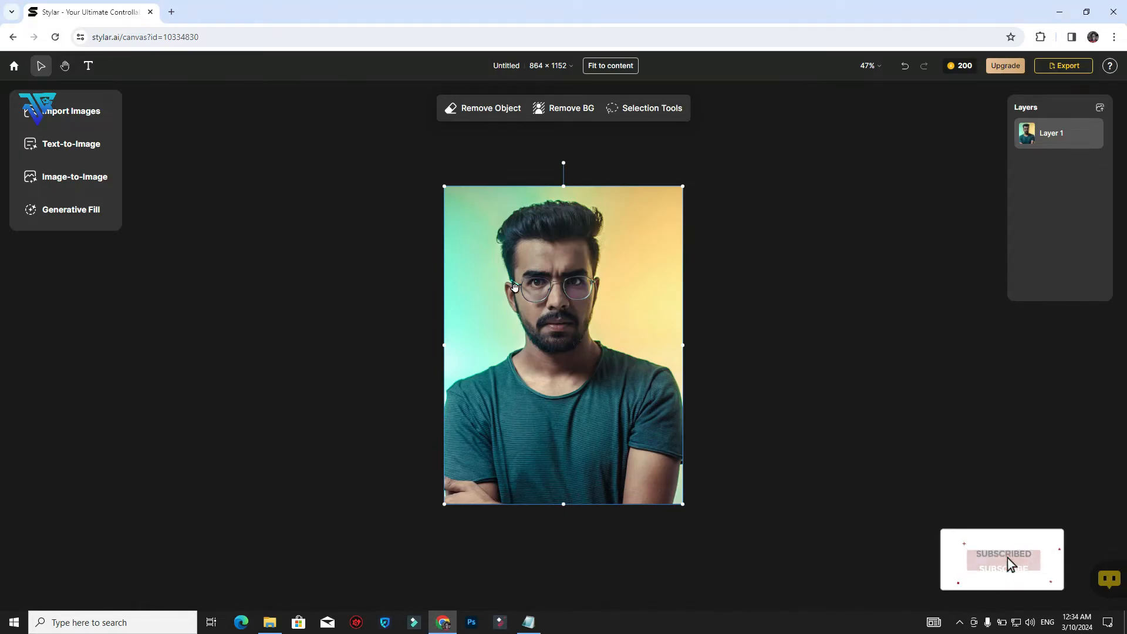
Choose the Innocent Cutie style for an Image-to-Image transformation of the portrait
{"action": "left_click", "coordinate": [83, 183]}
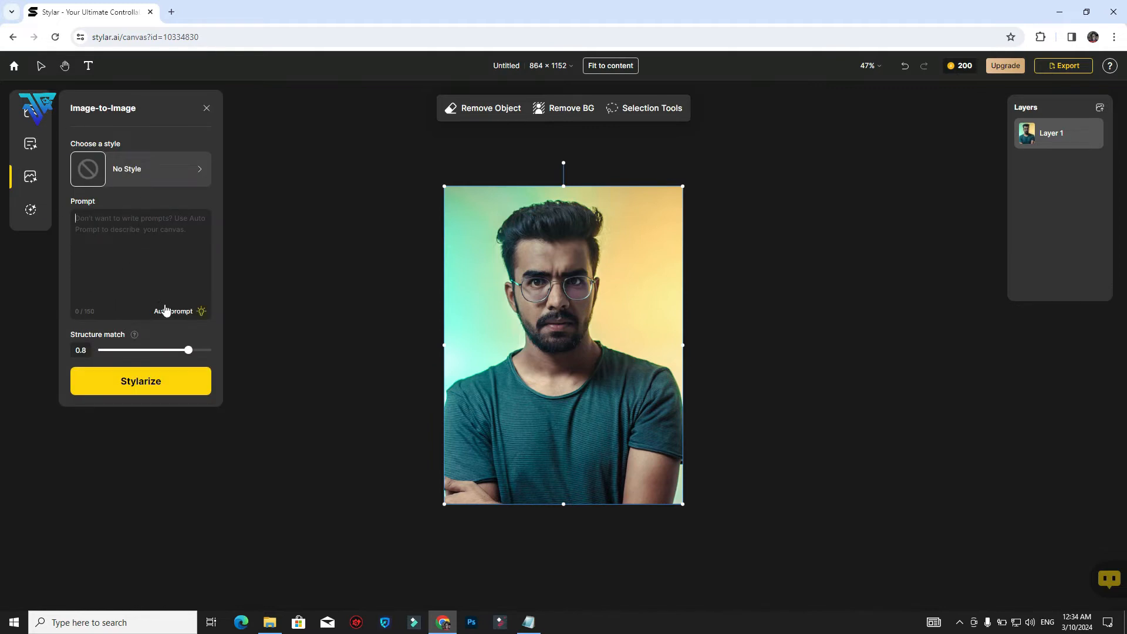
{"action": "left_click", "coordinate": [160, 176]}
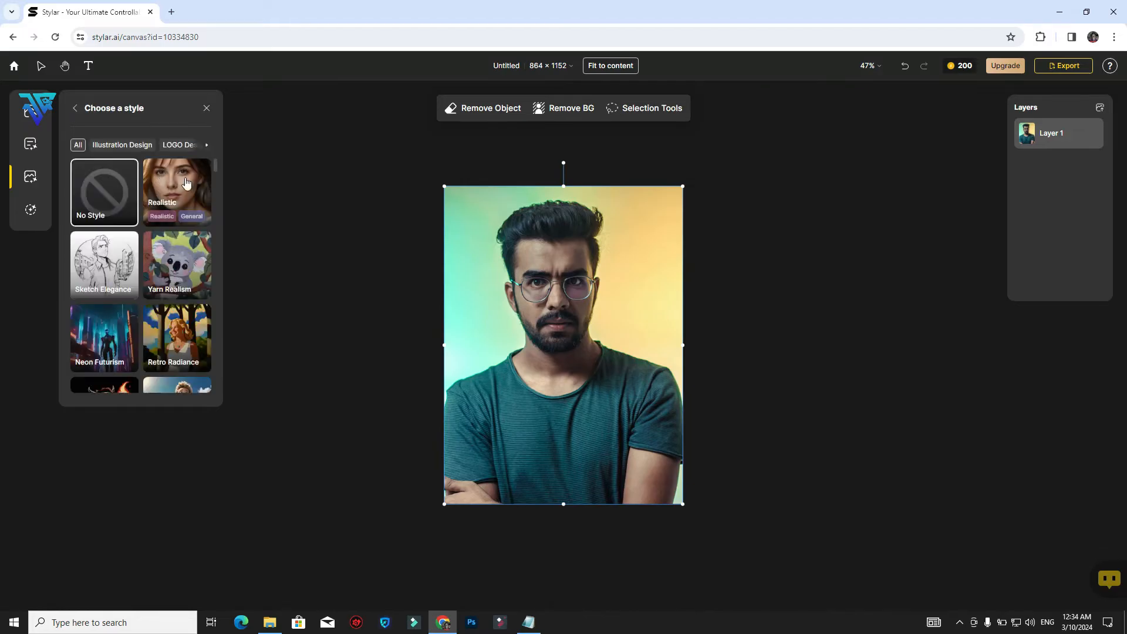
{"action": "scroll", "coordinate": [176, 235], "scroll_direction": "down", "scroll_amount": 3}
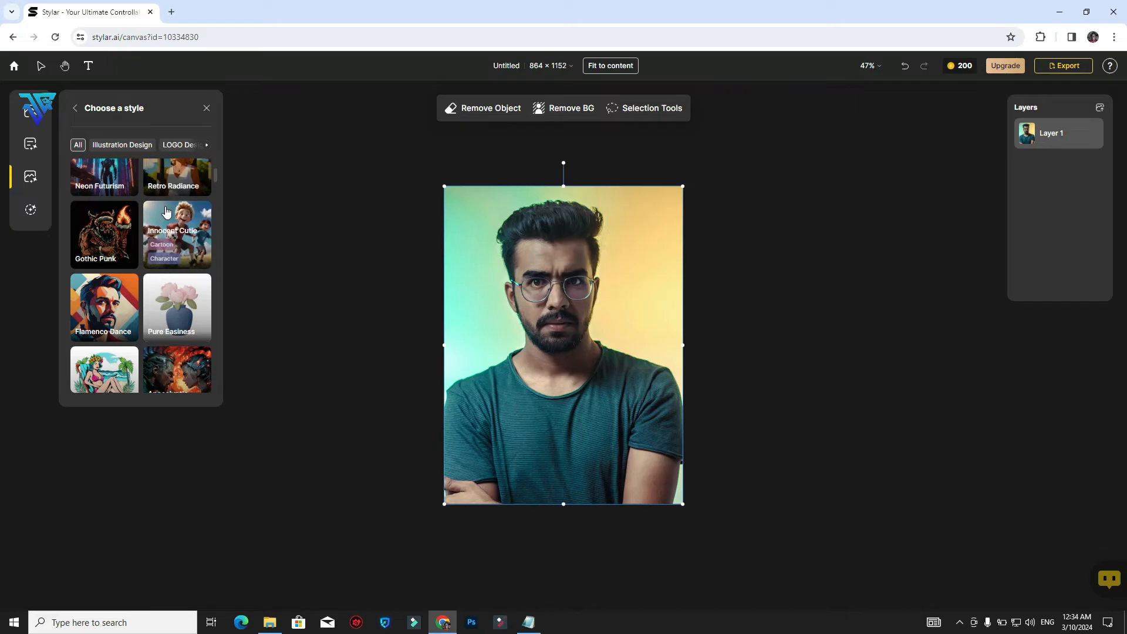
{"action": "left_click", "coordinate": [199, 219]}
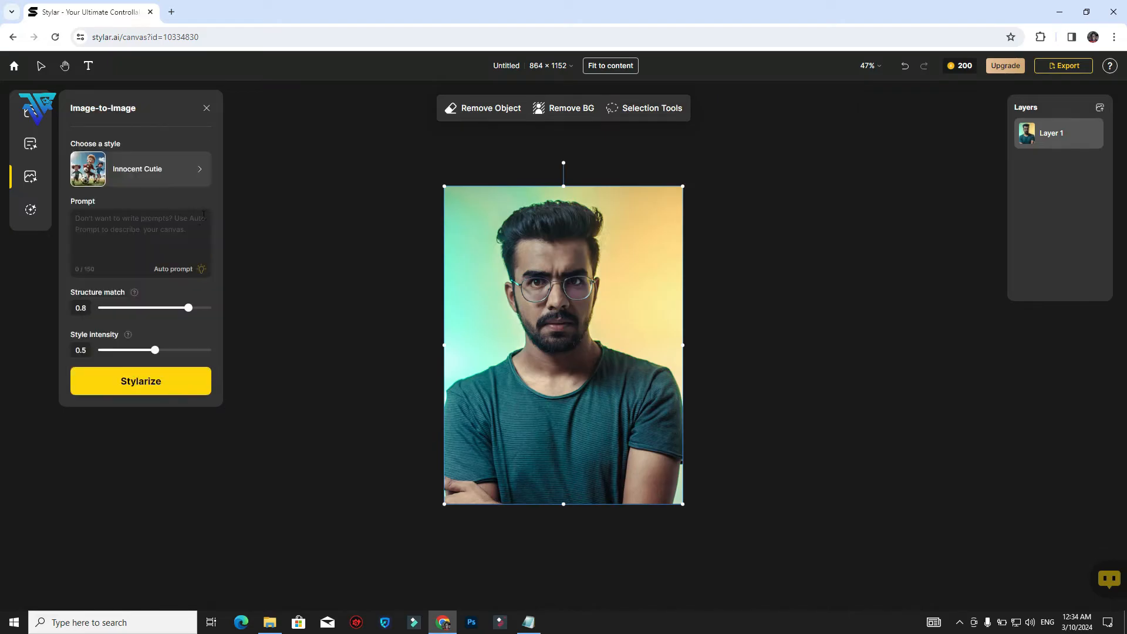
Fill the Image-to-Image prompt with an automatically generated description of the portrait
{"action": "left_click", "coordinate": [202, 270]}
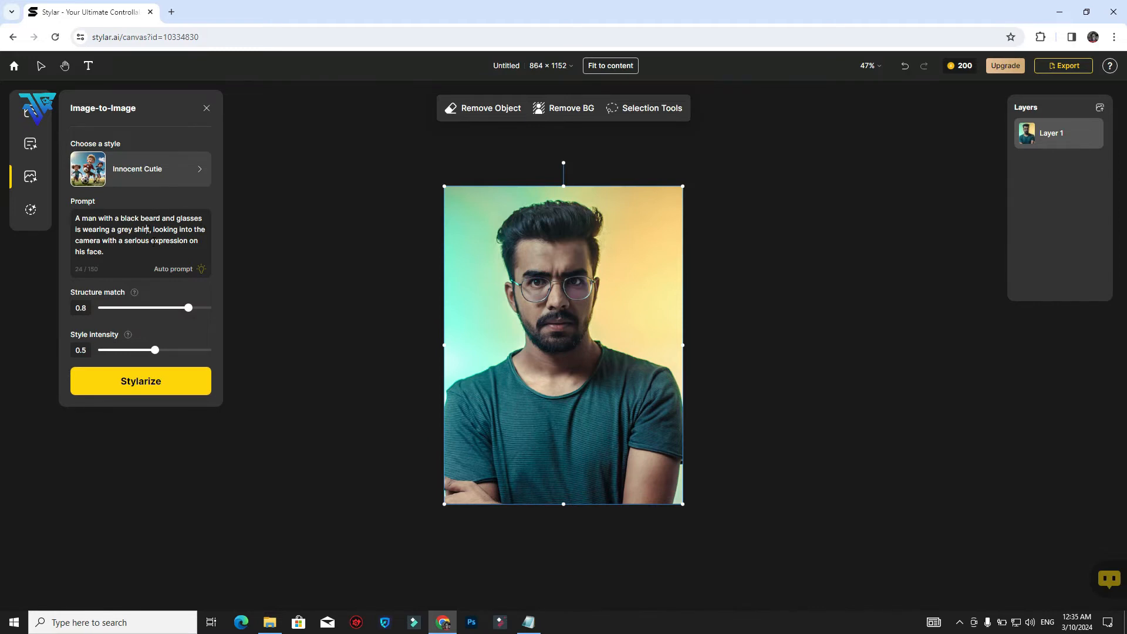
{"action": "left_click_drag", "start_coordinate": [134, 241], "coordinate": [150, 241]}
{"action": "scroll", "coordinate": [473, 275], "scroll_direction": "up", "scroll_amount": 1}
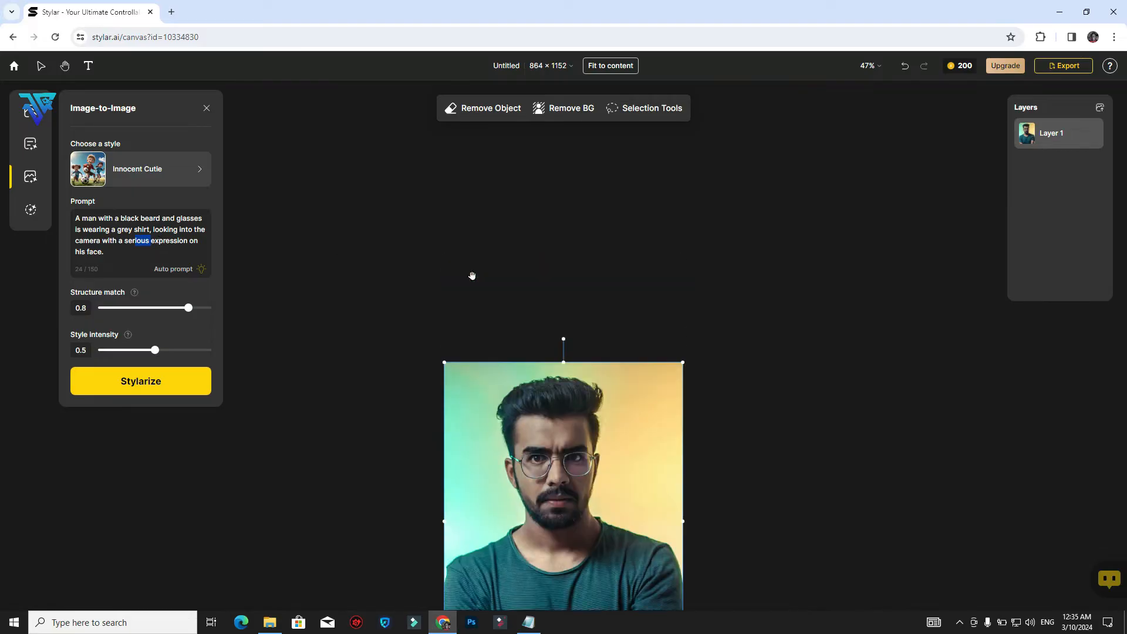
{"action": "left_click", "coordinate": [90, 292]}
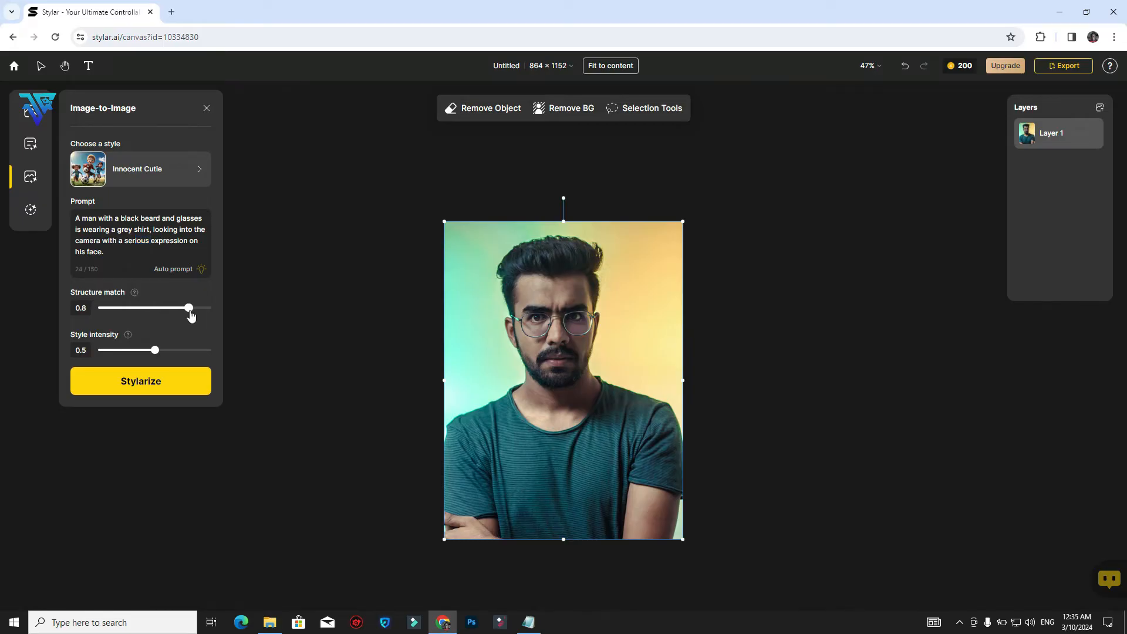
Set structure match to 1 and style intensity to 0.7, and run Stylarize on the portrait
{"action": "left_click_drag", "start_coordinate": [192, 312], "coordinate": [212, 315]}
{"action": "left_click_drag", "start_coordinate": [156, 351], "coordinate": [176, 353]}
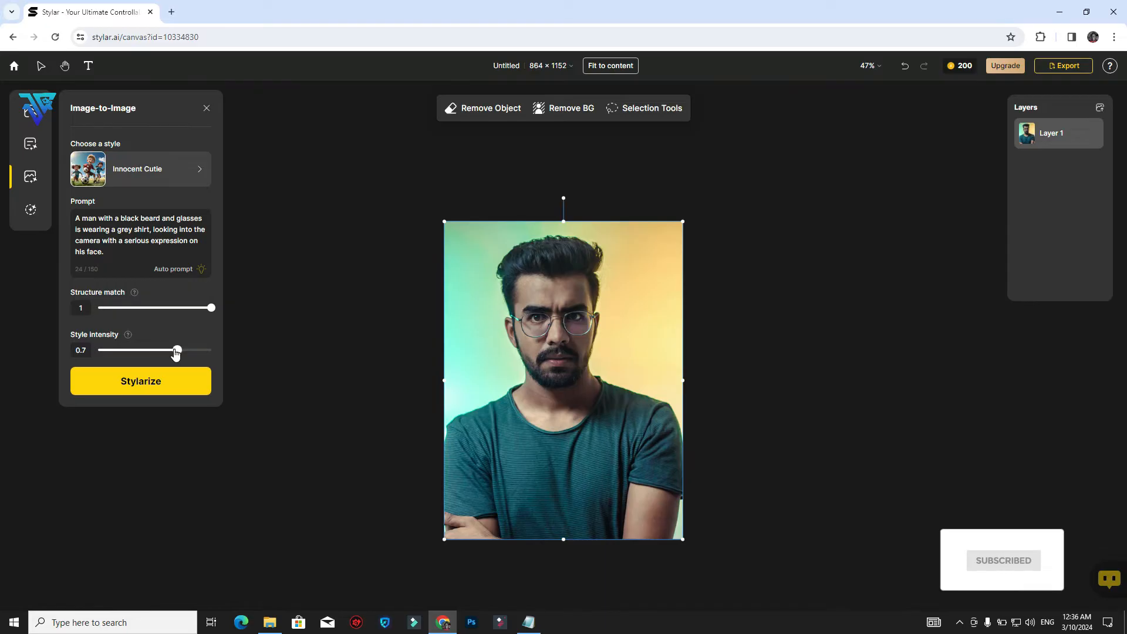
{"action": "left_click", "coordinate": [159, 391]}
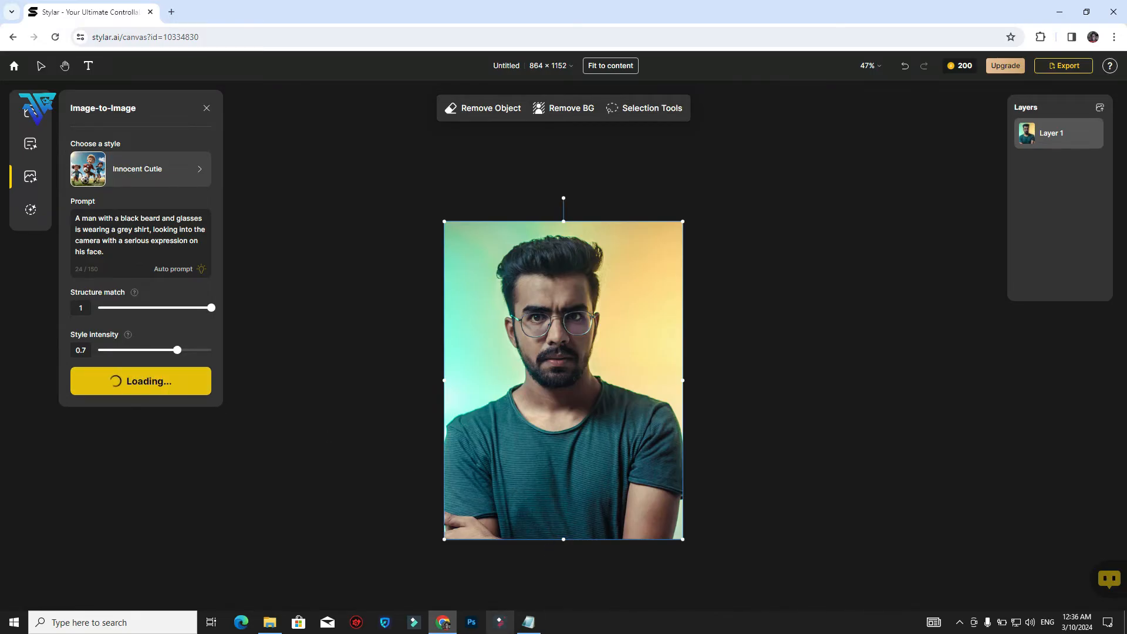
Preview the generated cartoon variations and select the third one
{"action": "mouse_move", "coordinate": [358, 189]}
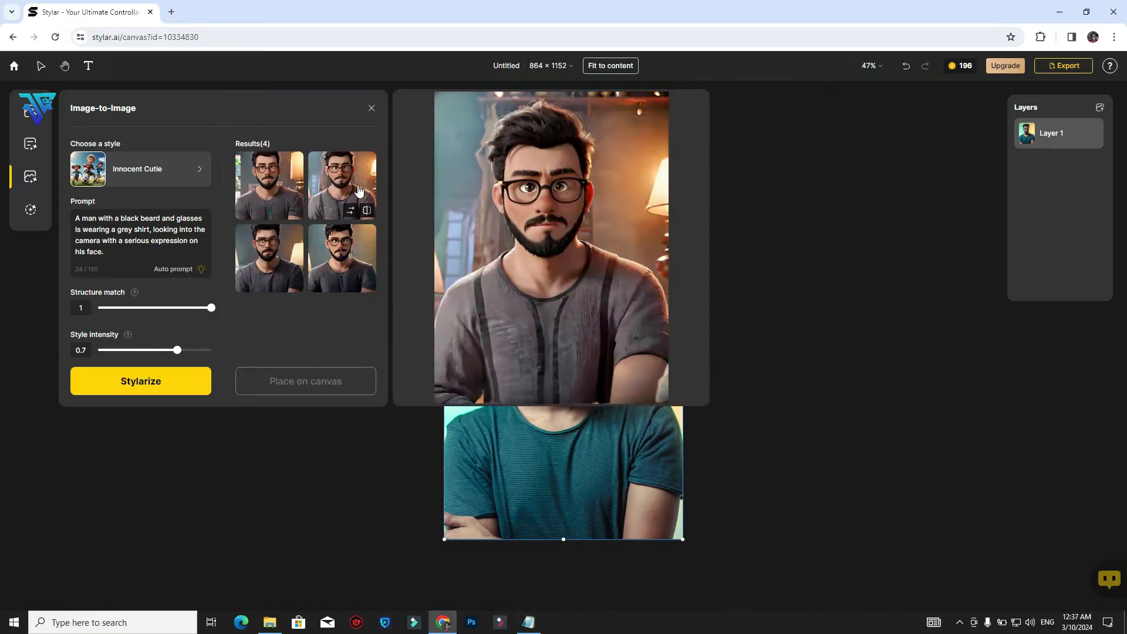
{"action": "mouse_move", "coordinate": [283, 179]}
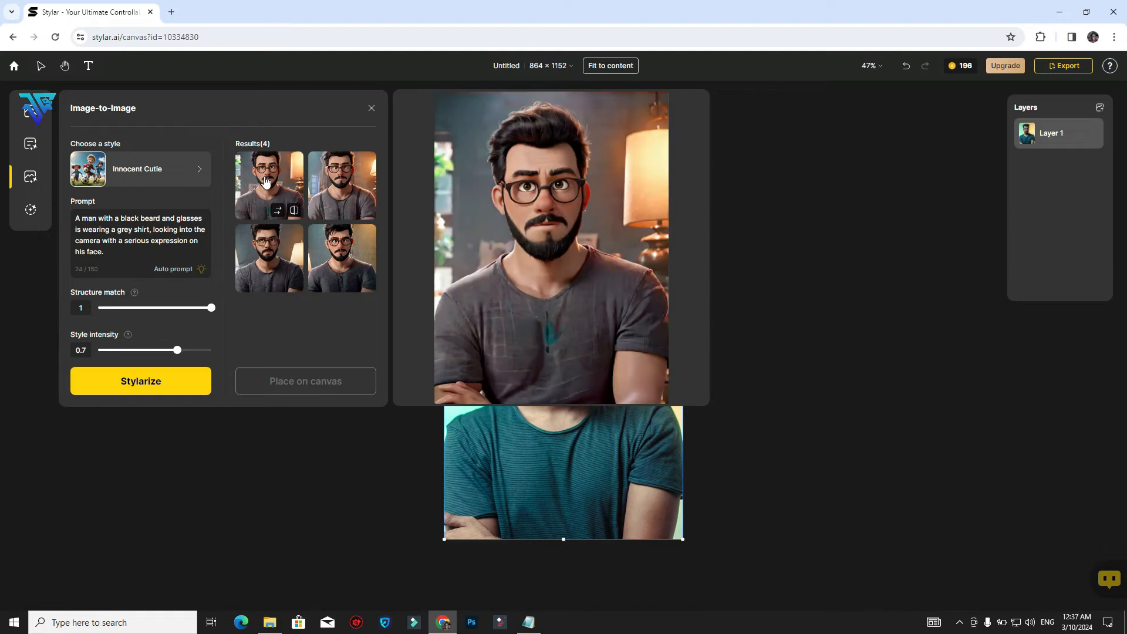
{"action": "mouse_move", "coordinate": [270, 230]}
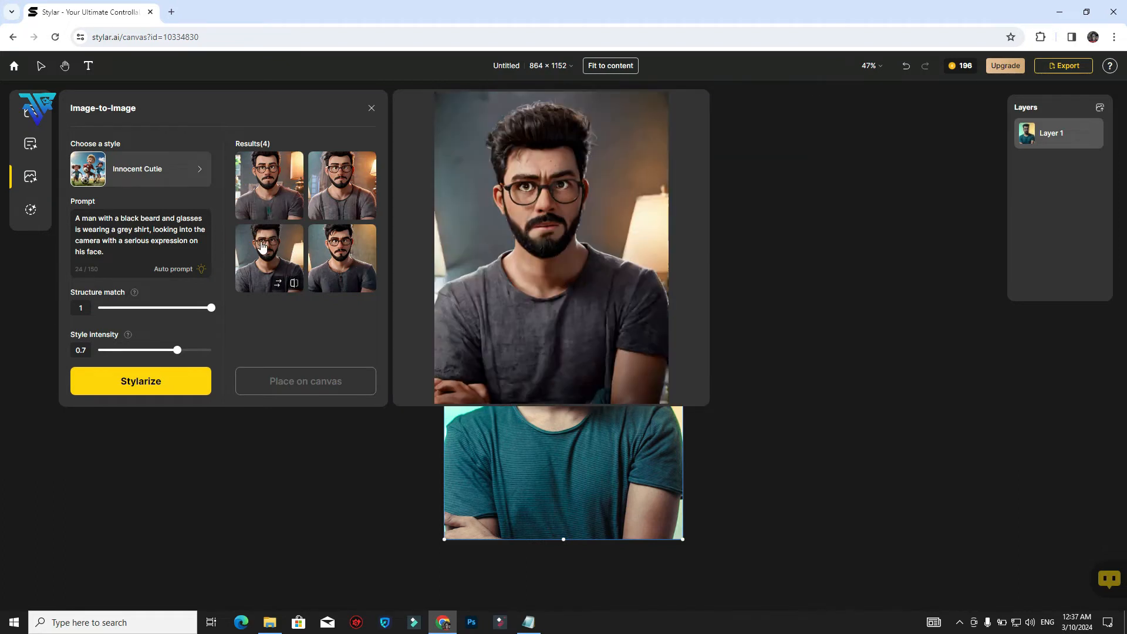
{"action": "left_click", "coordinate": [263, 249]}
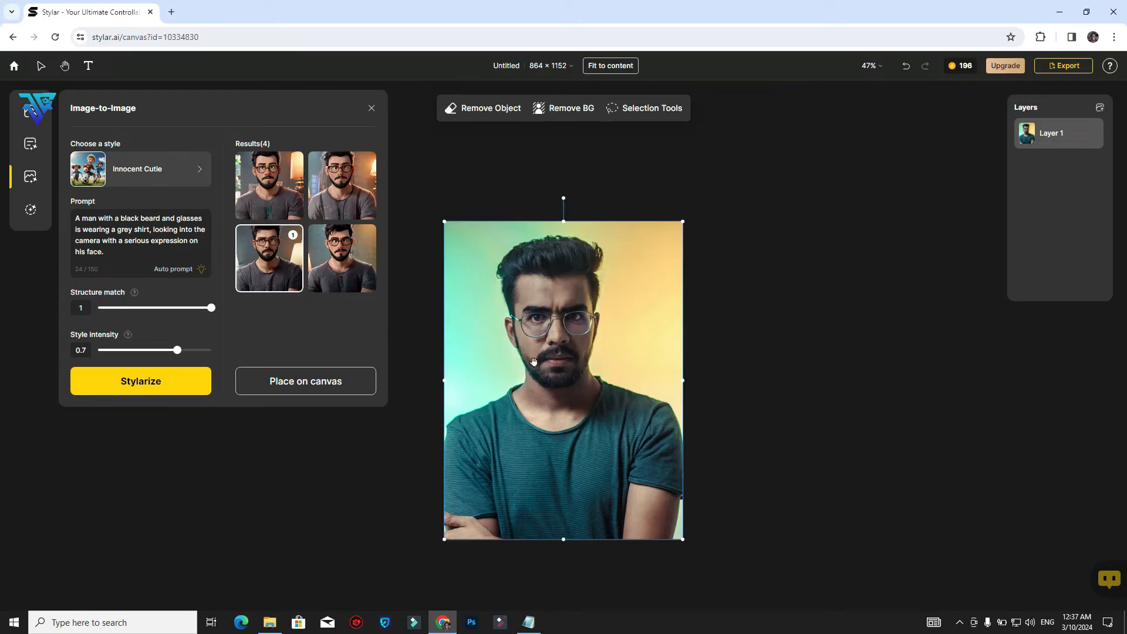
{"action": "mouse_move", "coordinate": [266, 255]}
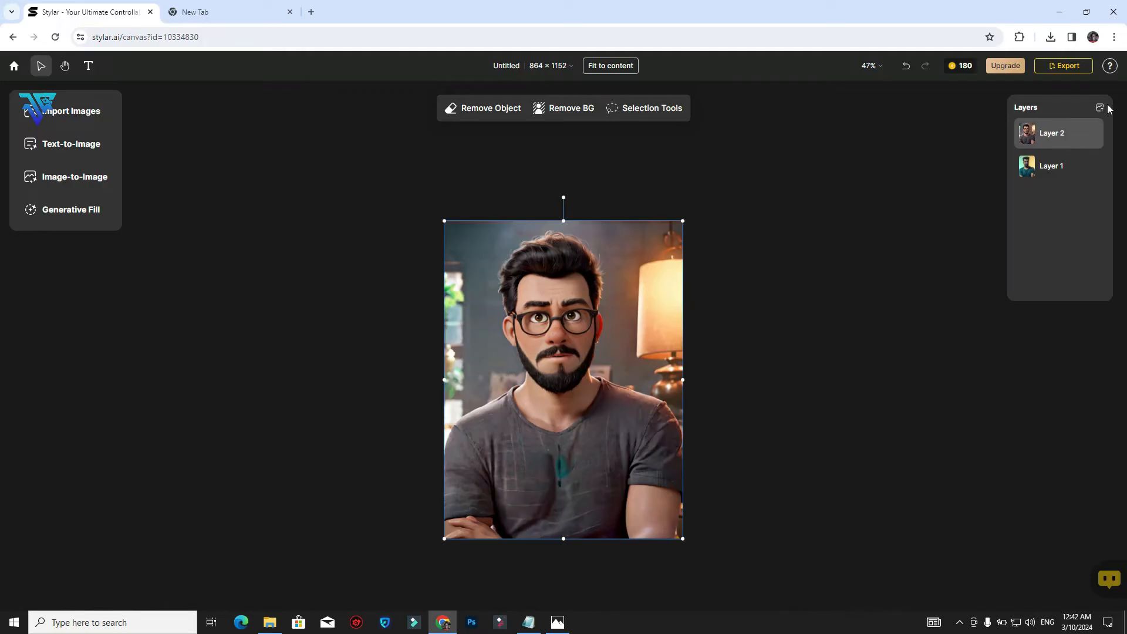
Export the cartoon portrait as a JPG at Size × 2 upscale (1728 × 2304) and download it
{"action": "left_click", "coordinate": [1065, 66]}
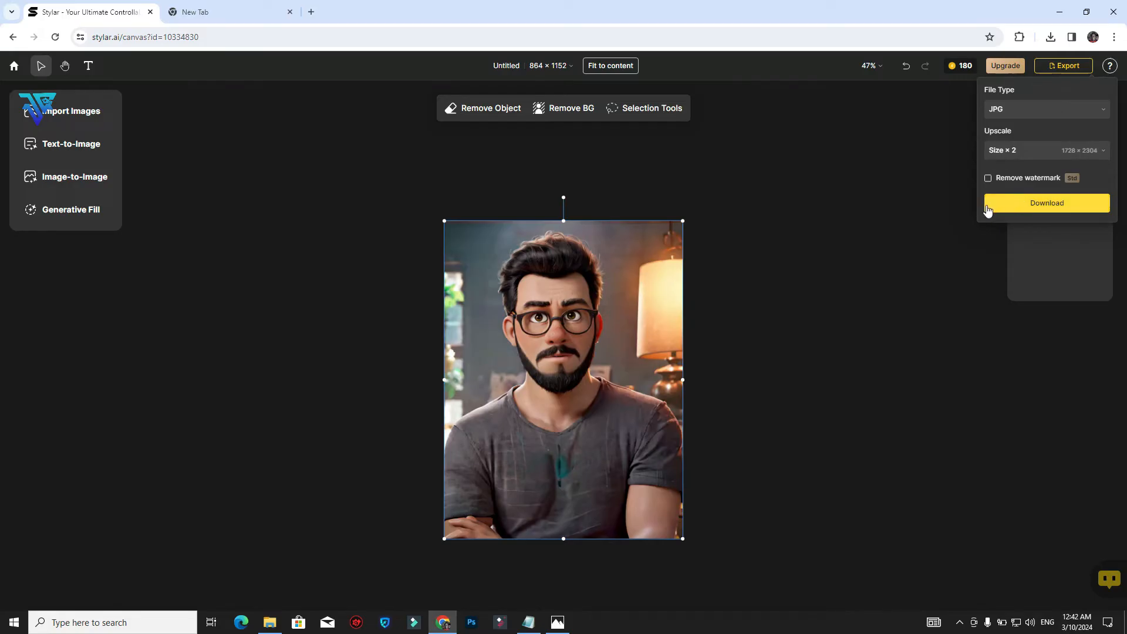
{"action": "left_click", "coordinate": [1009, 150]}
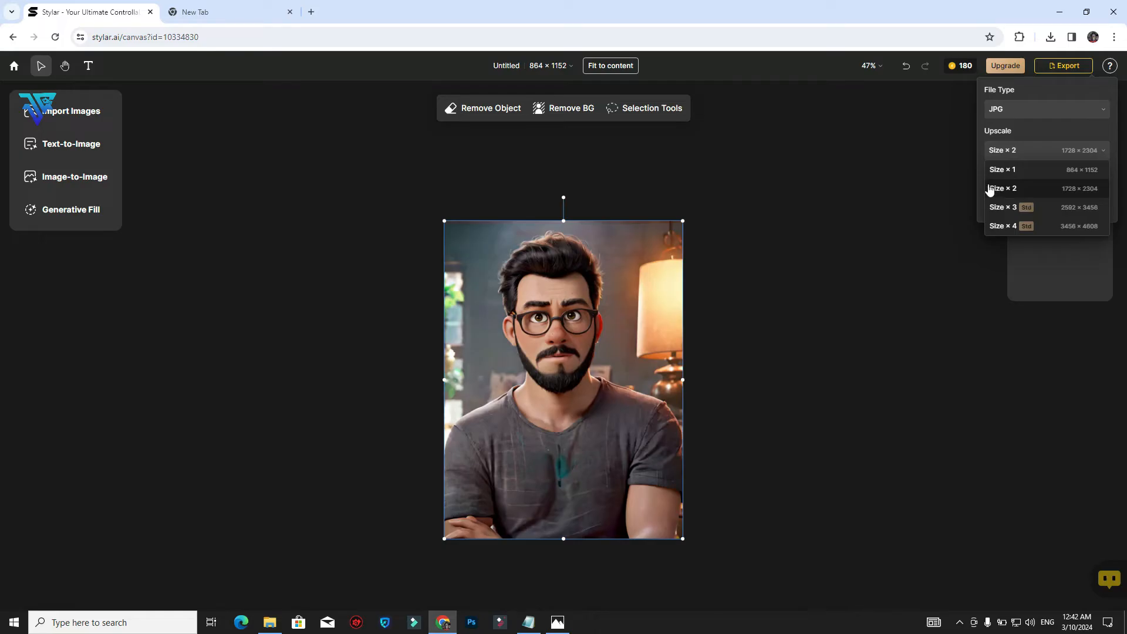
{"action": "left_click", "coordinate": [1020, 155]}
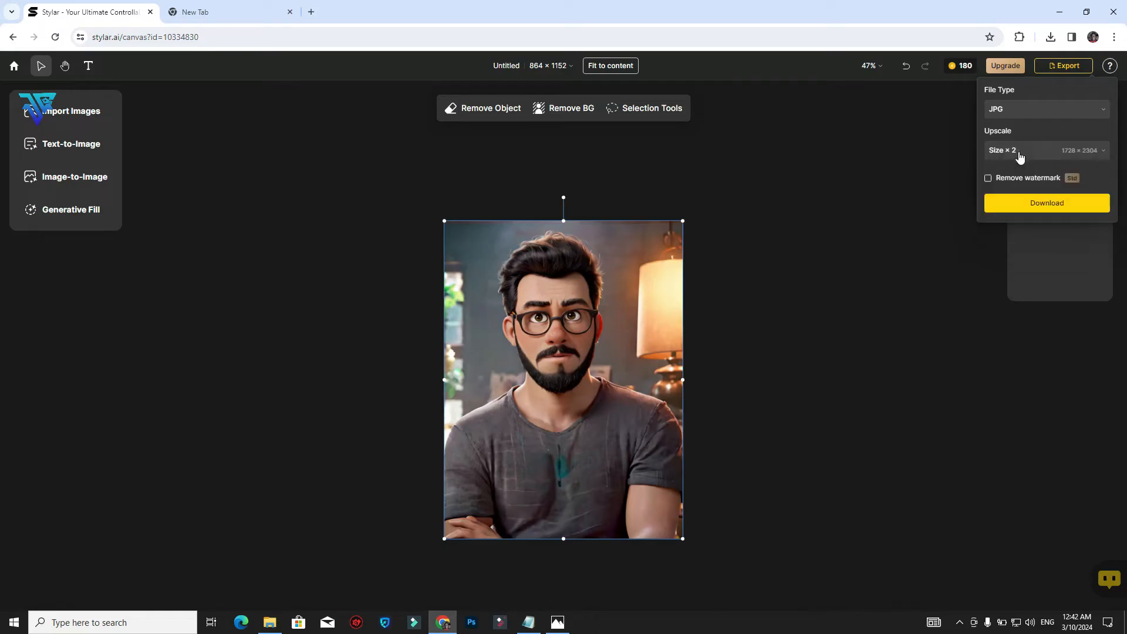
{"action": "left_click", "coordinate": [1029, 204]}
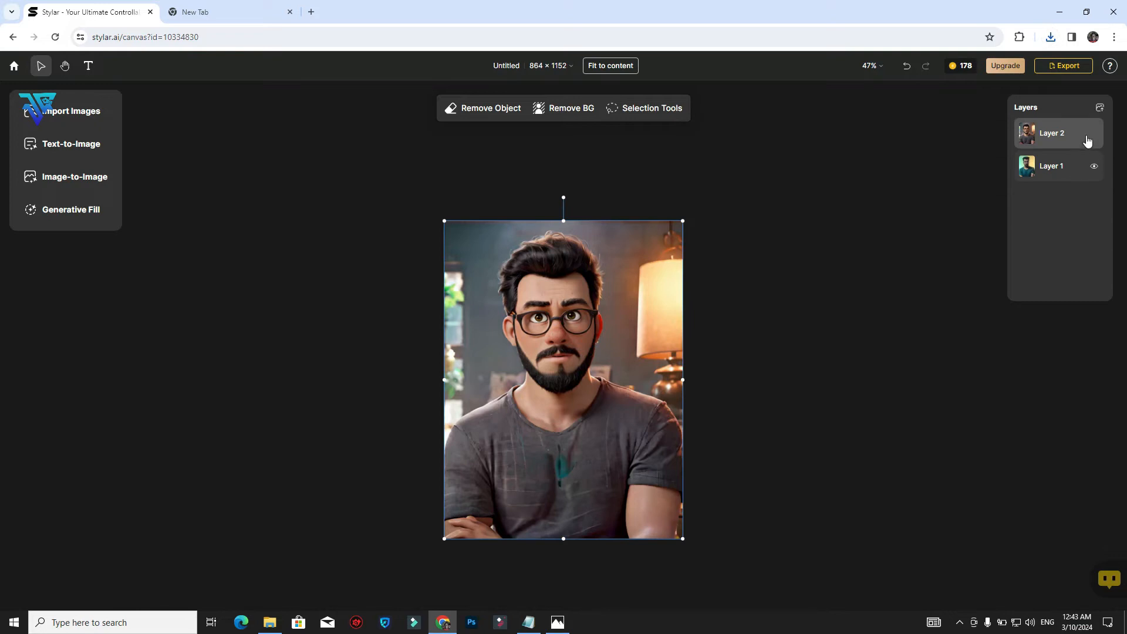
Hide Layer 2 to show the original photo and open the export options
{"action": "left_click", "coordinate": [1093, 134]}
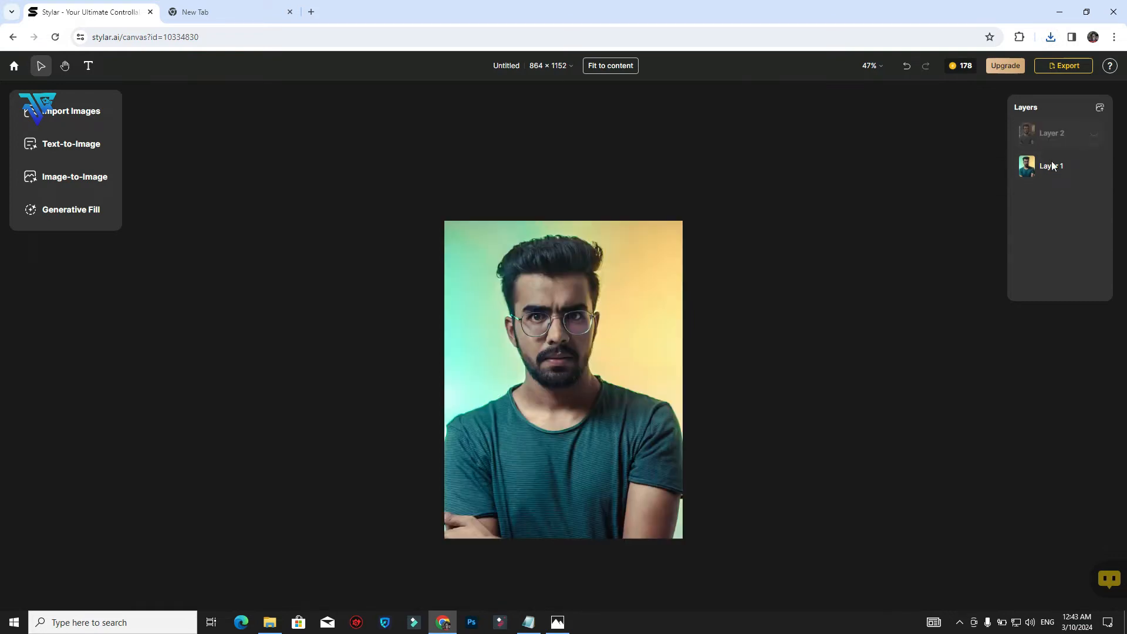
{"action": "left_click", "coordinate": [1065, 65]}
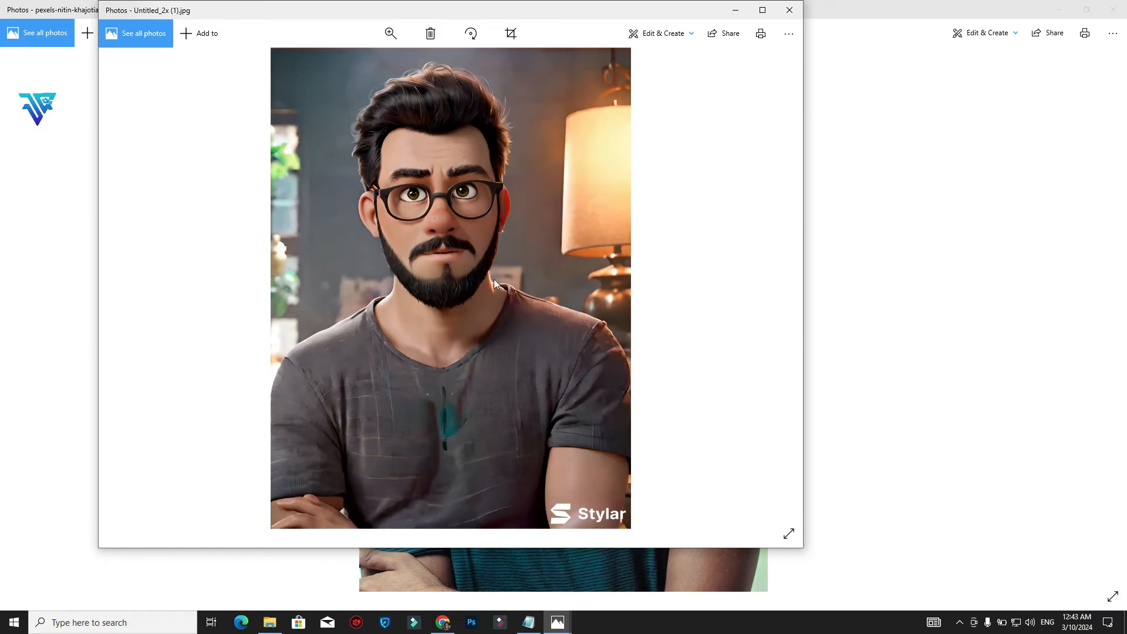
Arrange the exported Untitled_2x (1).jpg and the original photo side by side in two Photos windows
{"action": "left_click_drag", "start_coordinate": [364, 13], "coordinate": [728, 48]}
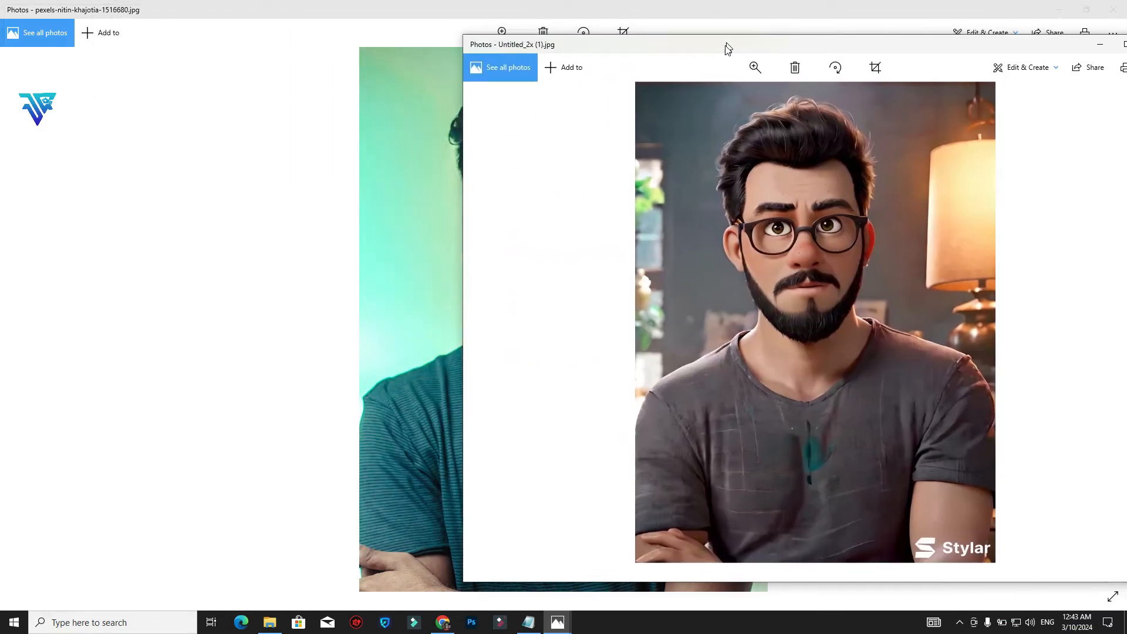
{"action": "key", "text": "super+Right"}
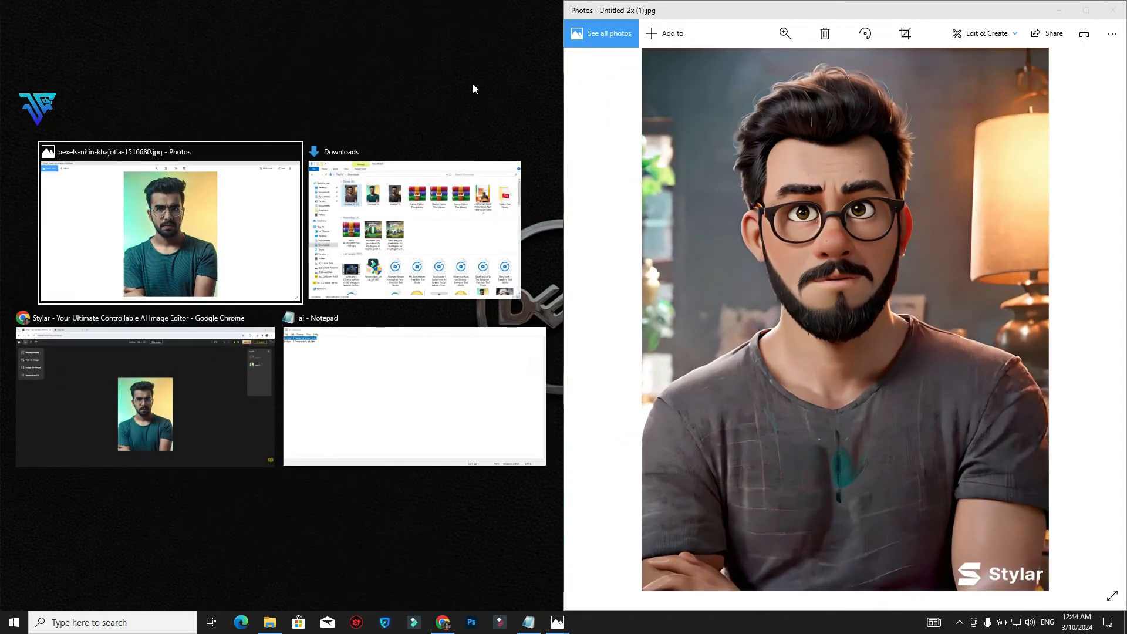
{"action": "left_click", "coordinate": [246, 194]}
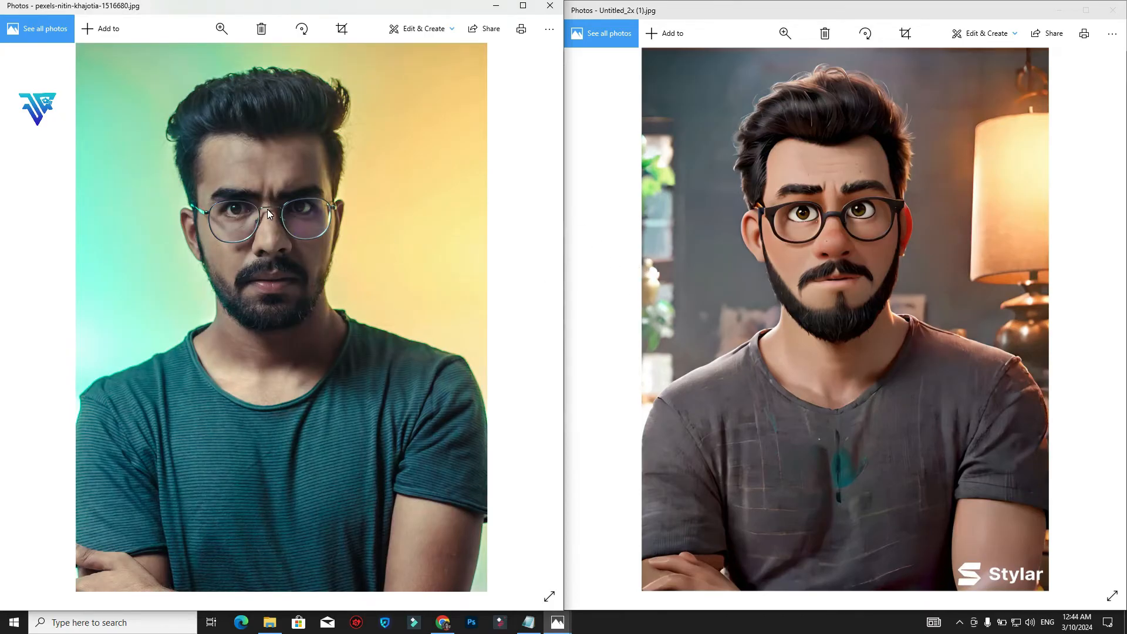
Compare the faces in the original photo and the cartoon version at a closer zoom
{"action": "scroll", "coordinate": [266, 209], "scroll_direction": "up", "scroll_amount": 2}
{"action": "left_click", "coordinate": [829, 263]}
{"action": "scroll", "coordinate": [829, 262], "scroll_direction": "up", "scroll_amount": 2}
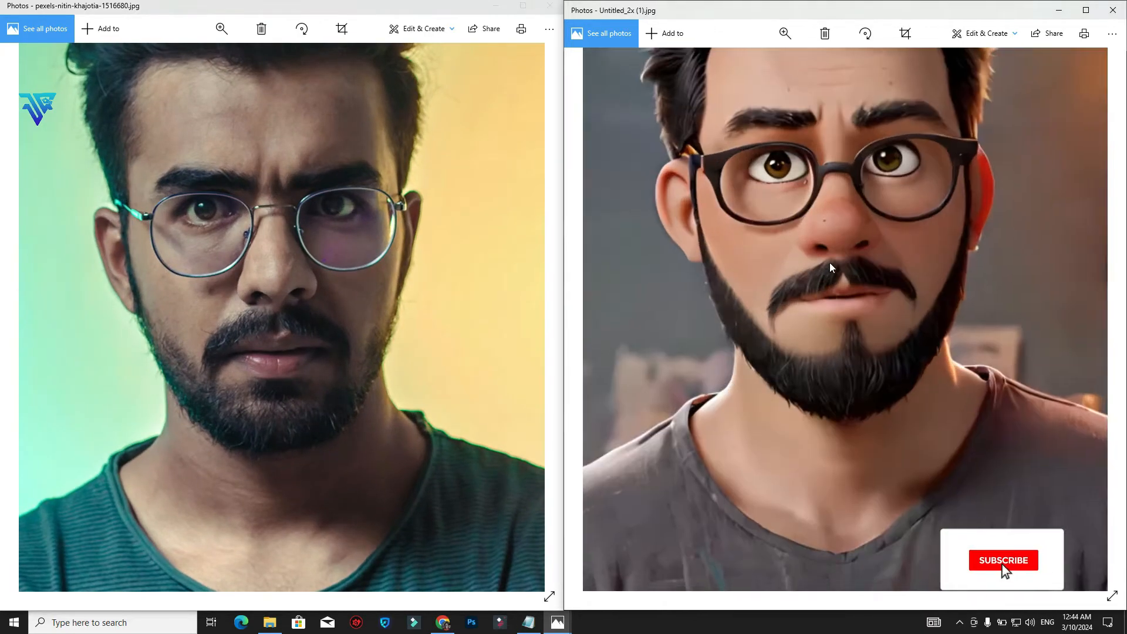
{"action": "left_click_drag", "start_coordinate": [793, 231], "coordinate": [763, 376]}
{"action": "left_click_drag", "start_coordinate": [258, 119], "coordinate": [245, 211]}
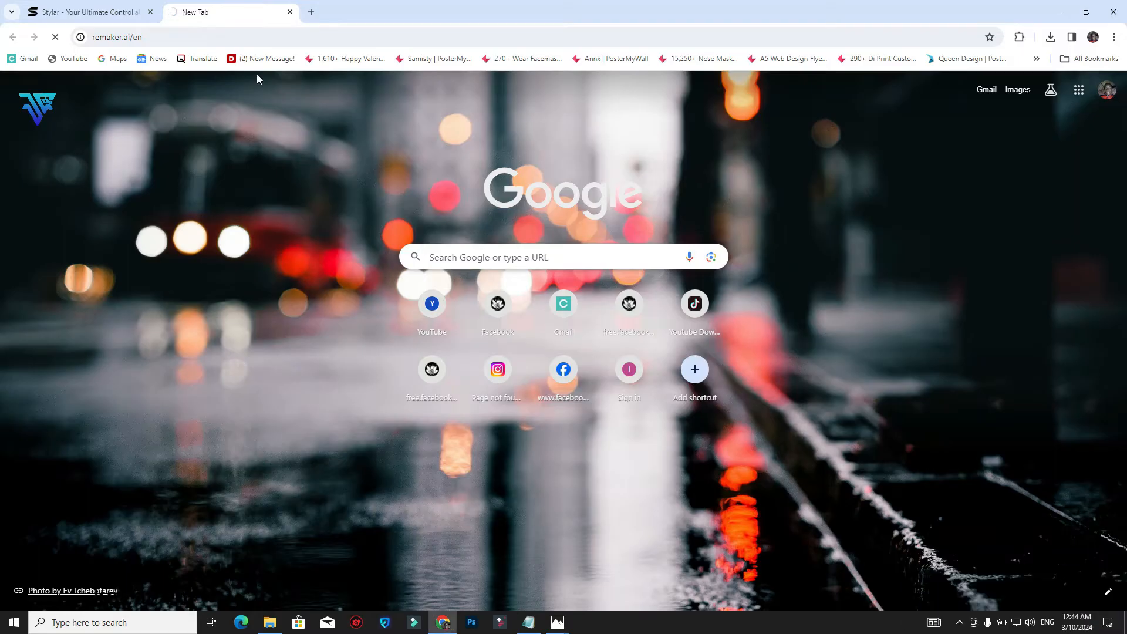
Go to remaker.ai/en in the second browser tab and open the single-photo Face Swap tool
{"action": "left_click", "coordinate": [117, 37]}
{"action": "type", "text": "remaker.ai/en"}
{"action": "key", "text": "Return"}
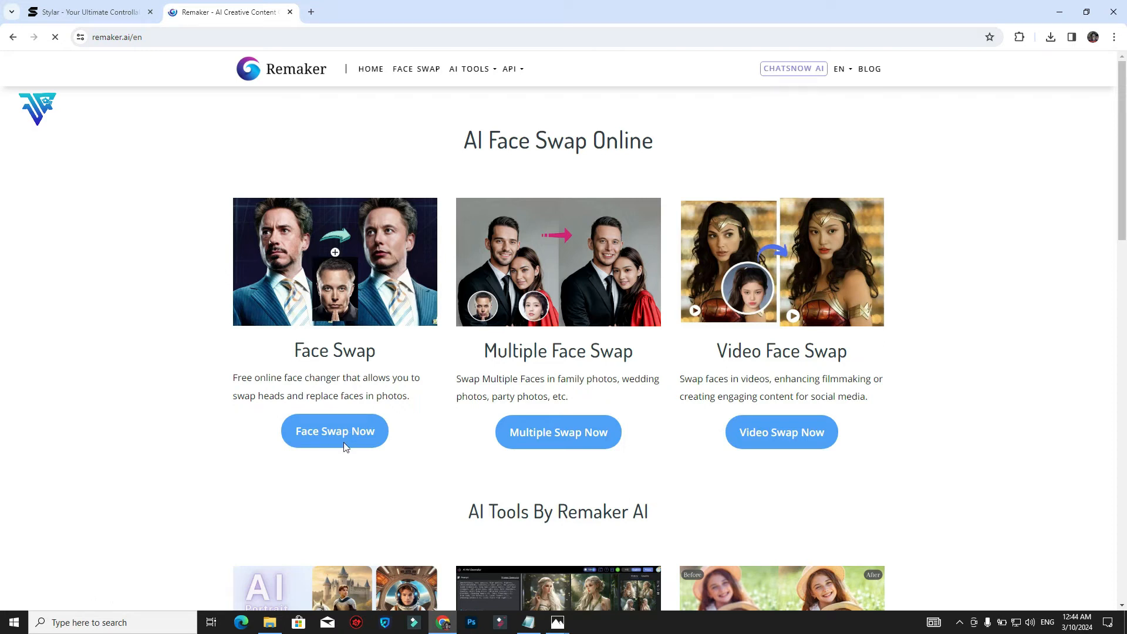
{"action": "left_click", "coordinate": [249, 307]}
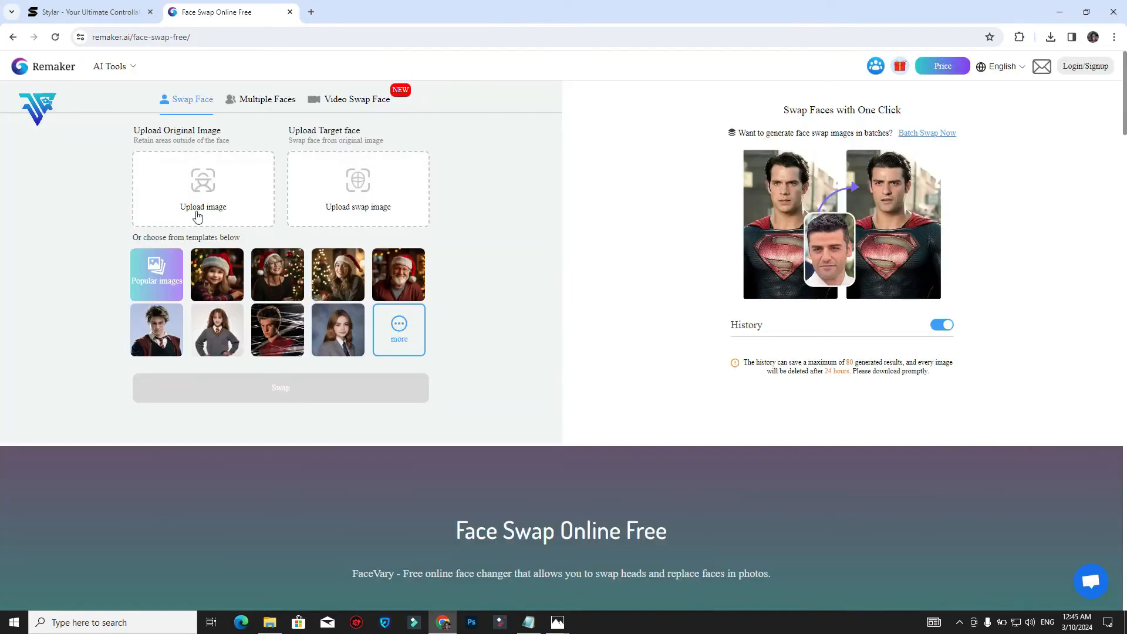
Upload the cartoon image Untitled_2x (1) from the Videos folder as the original image for the face swap
{"action": "left_click", "coordinate": [269, 622]}
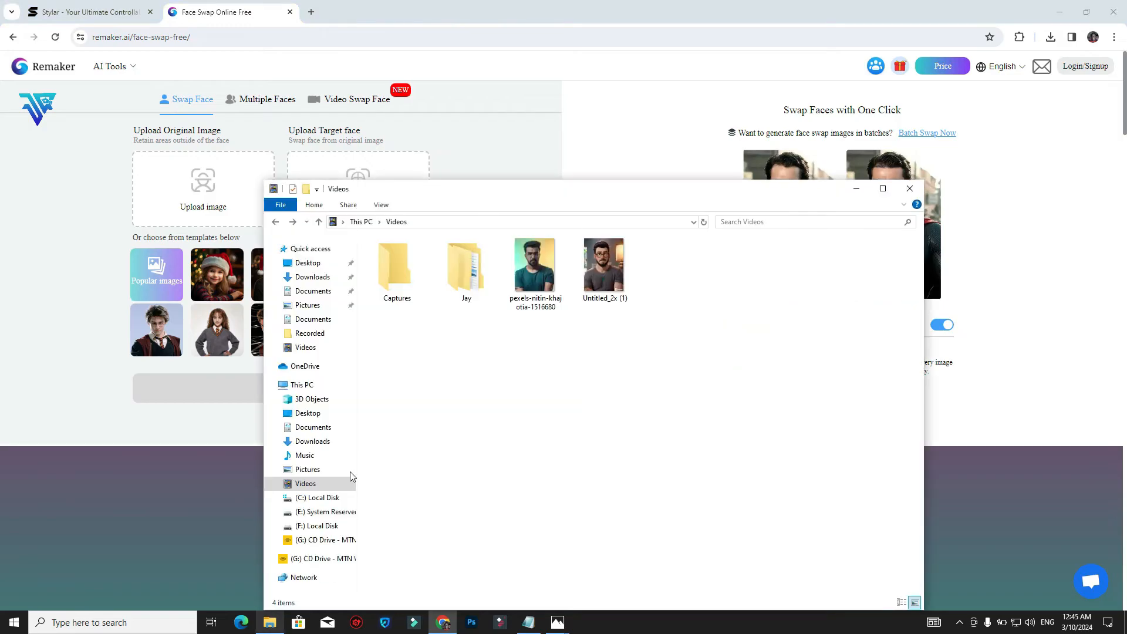
{"action": "left_click", "coordinate": [540, 271]}
{"action": "left_click_drag", "start_coordinate": [480, 199], "coordinate": [641, 223]}
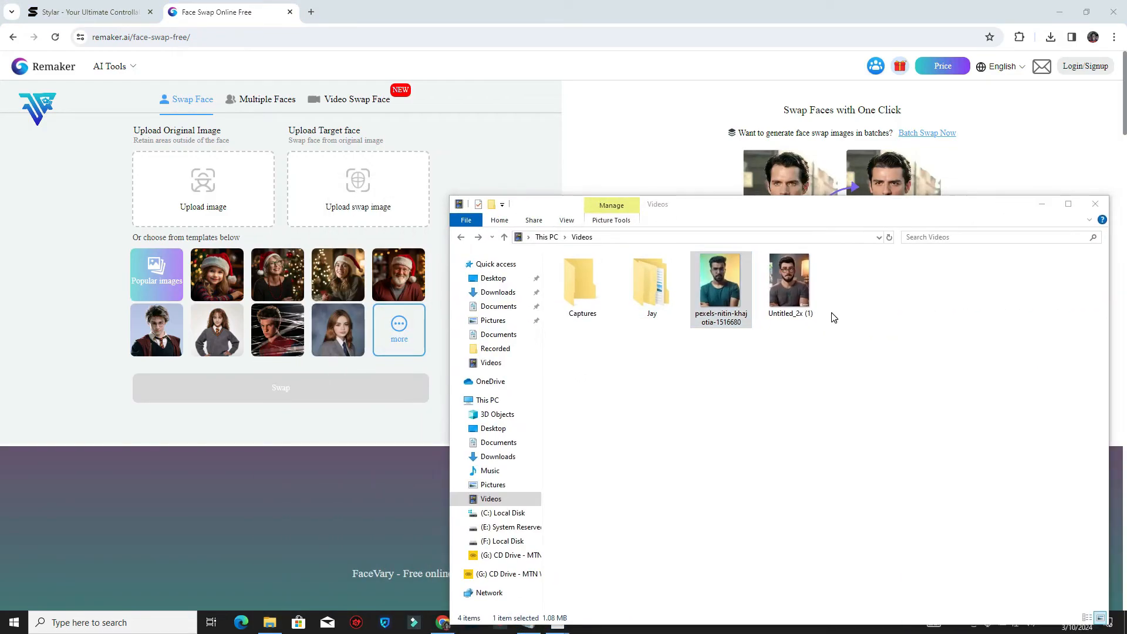
{"action": "left_click", "coordinate": [804, 295]}
{"action": "left_click_drag", "start_coordinate": [819, 292], "coordinate": [202, 200]}
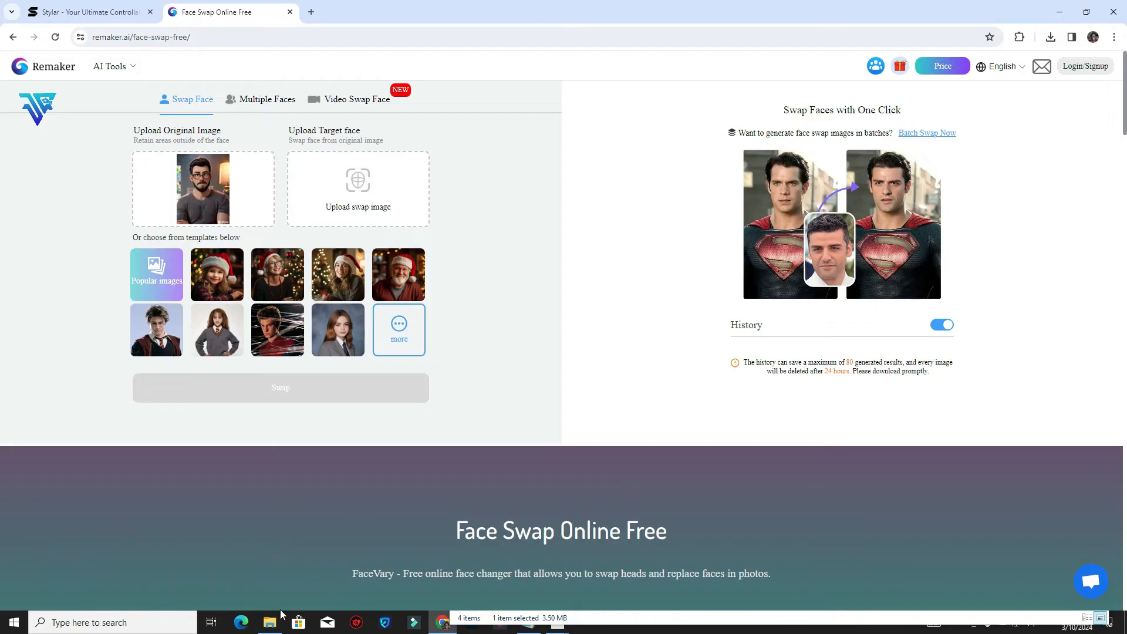
Upload pexels-nitin-khajotia-1516680 as the target face and run the face swap
{"action": "left_click", "coordinate": [270, 622]}
{"action": "left_click", "coordinate": [700, 291]}
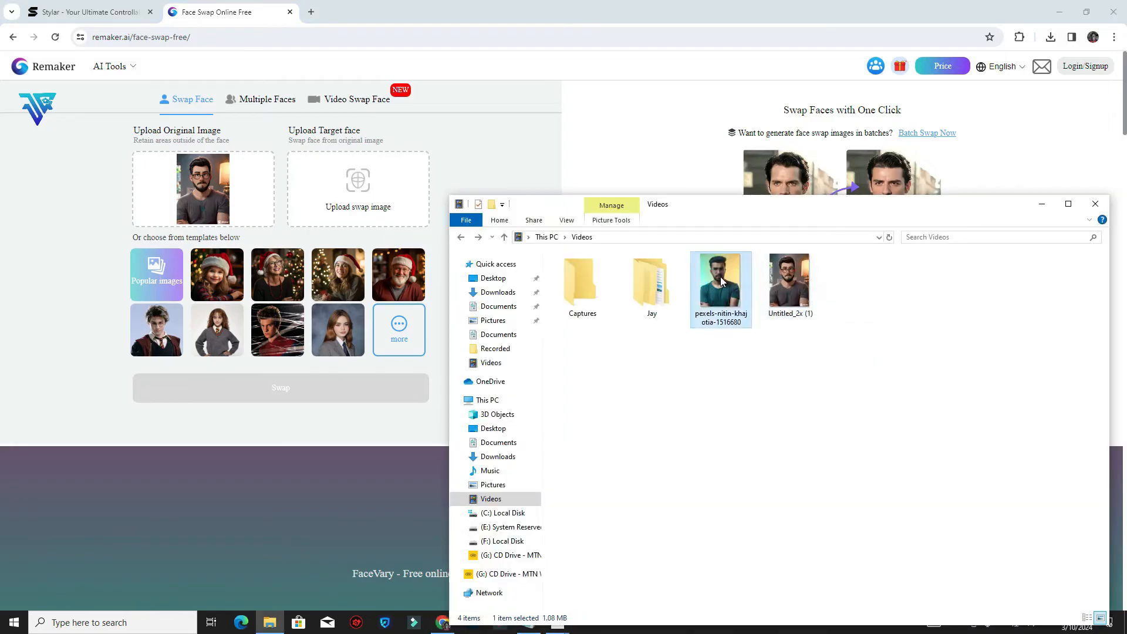
{"action": "left_click_drag", "start_coordinate": [721, 291], "coordinate": [397, 219]}
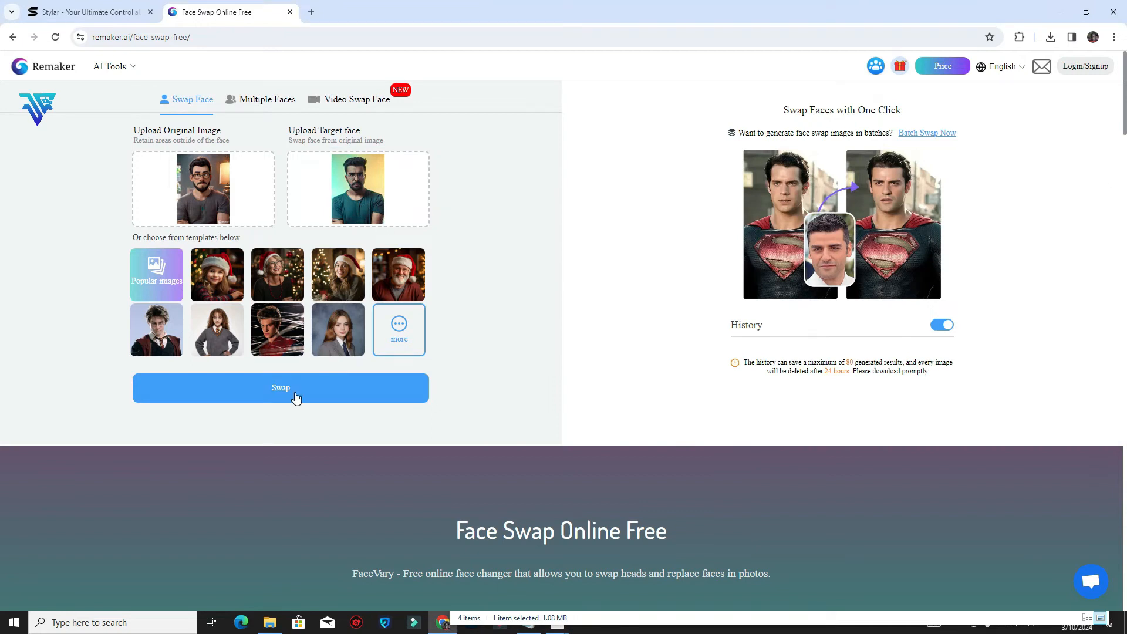
{"action": "left_click", "coordinate": [294, 397]}
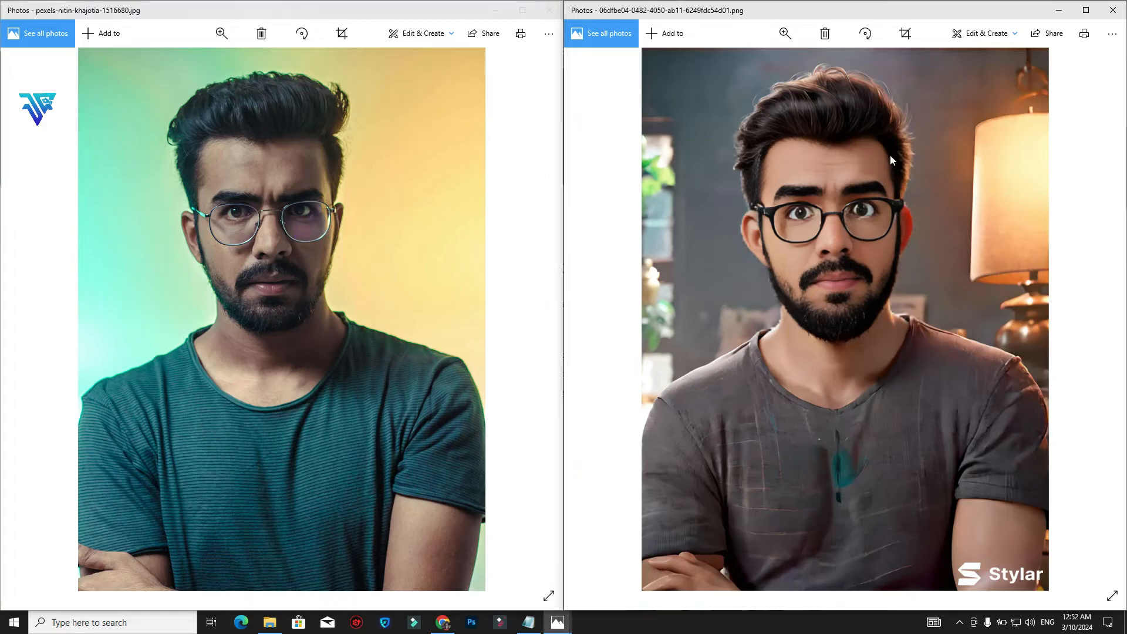
Examine the face in the swapped image up close against the original photo in Photos
{"action": "scroll", "coordinate": [890, 155], "scroll_direction": "up", "scroll_amount": 3}
{"action": "scroll", "coordinate": [892, 347], "scroll_direction": "up", "scroll_amount": 1}
{"action": "left_click_drag", "start_coordinate": [890, 345], "coordinate": [919, 306]}
{"action": "left_click_drag", "start_coordinate": [780, 350], "coordinate": [776, 455]}
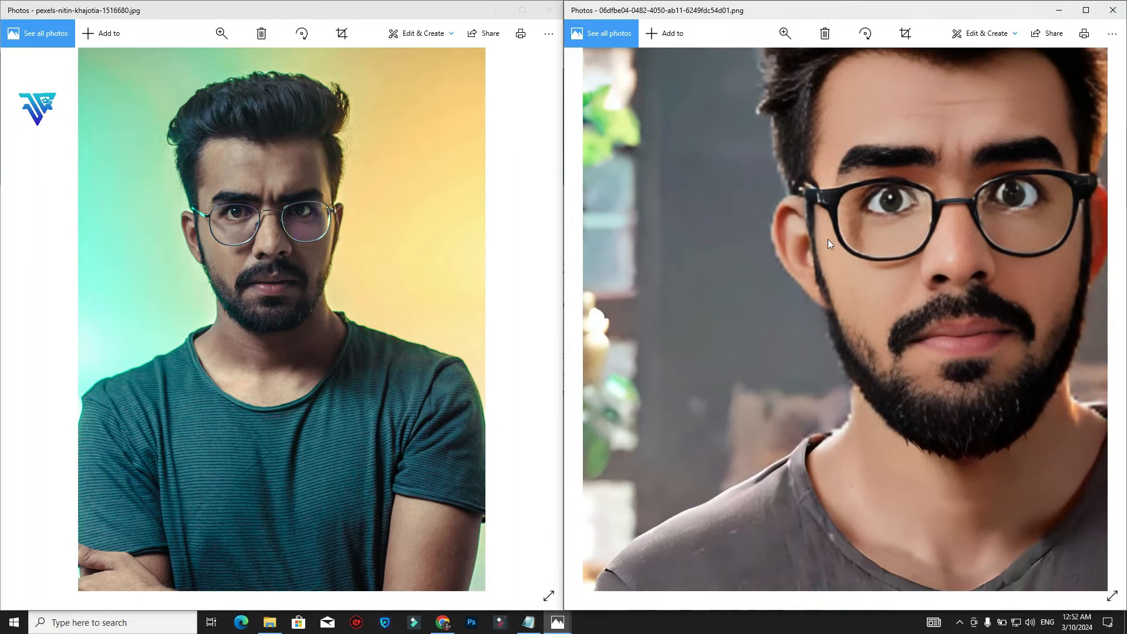
{"action": "left_click_drag", "start_coordinate": [836, 238], "coordinate": [704, 330]}
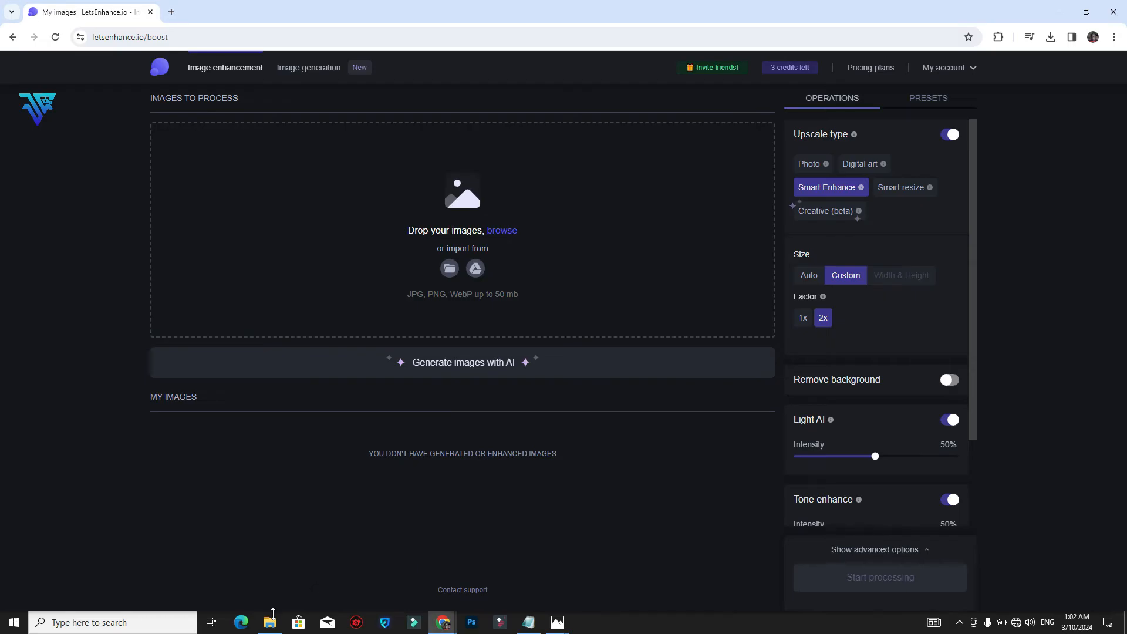
Add the face-swapped PNG from the Videos folder to LetsEnhance and set the Tone enhance intensity to 40%
{"action": "left_click", "coordinate": [271, 620]}
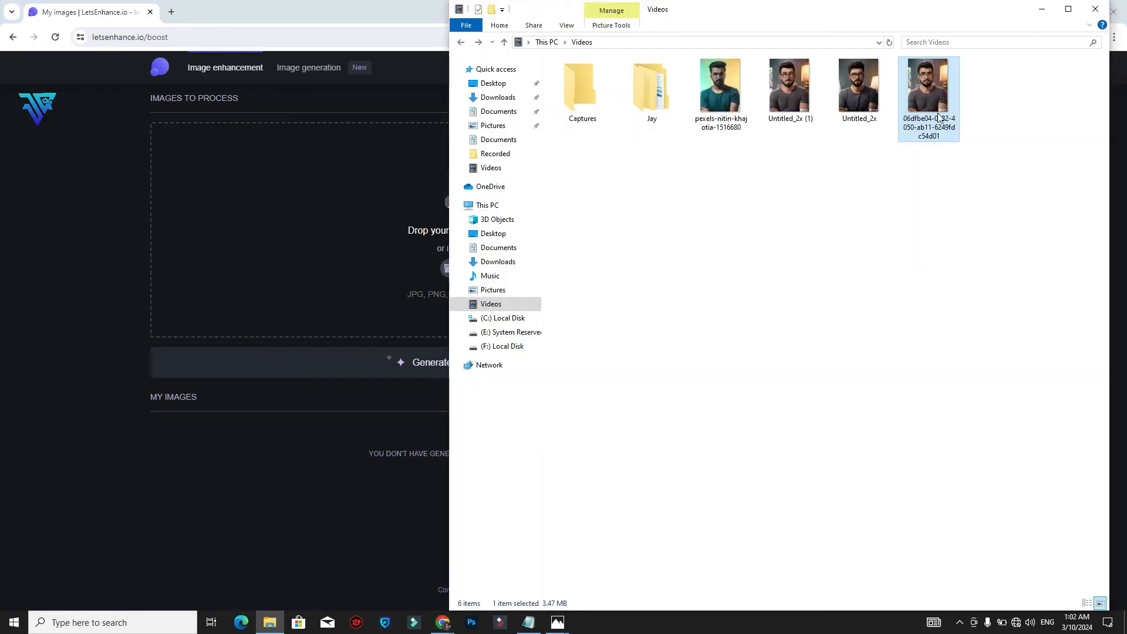
{"action": "left_click_drag", "start_coordinate": [925, 103], "coordinate": [334, 268]}
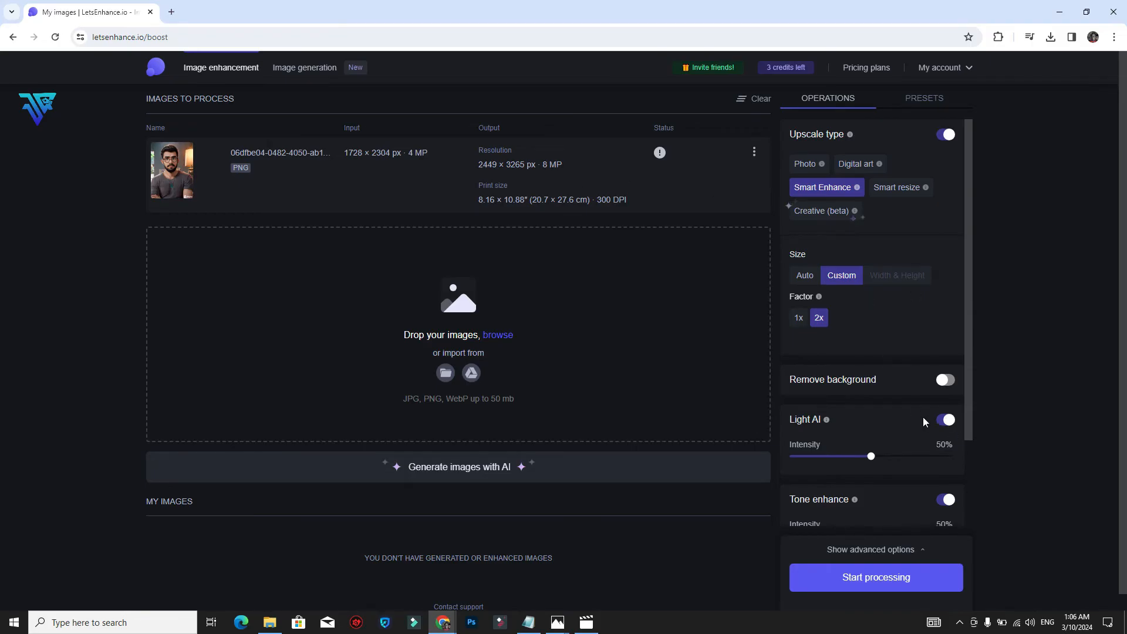
{"action": "scroll", "coordinate": [923, 416], "scroll_direction": "down", "scroll_amount": 2}
{"action": "left_click_drag", "start_coordinate": [867, 431], "coordinate": [862, 433]}
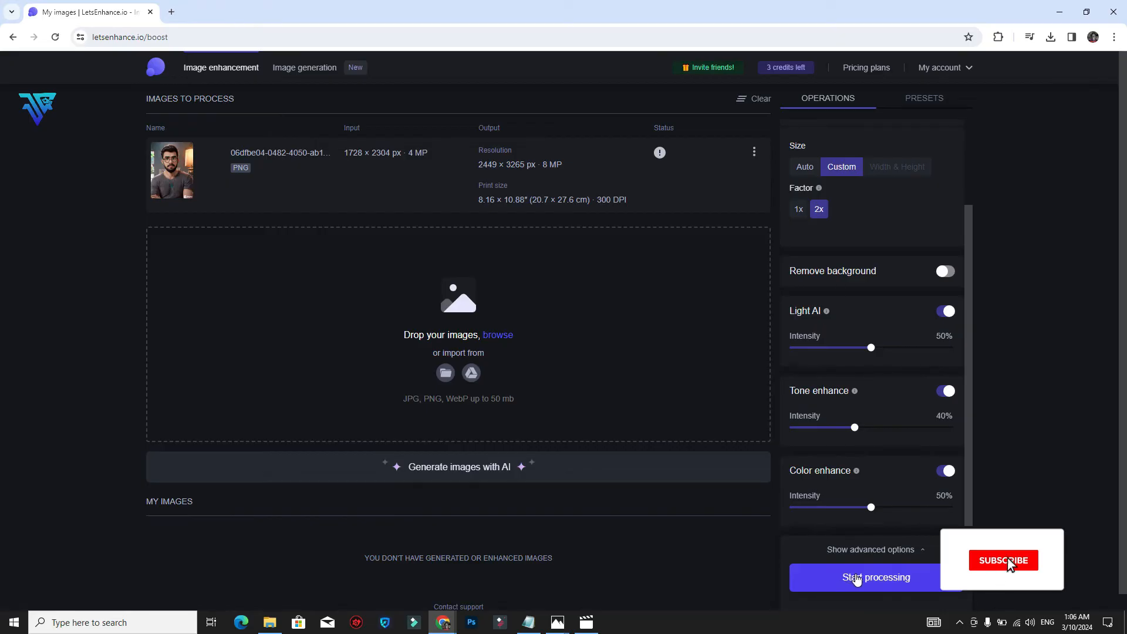
Process the image with the chosen enhancement settings and download the enhanced result
{"action": "left_click", "coordinate": [856, 576]}
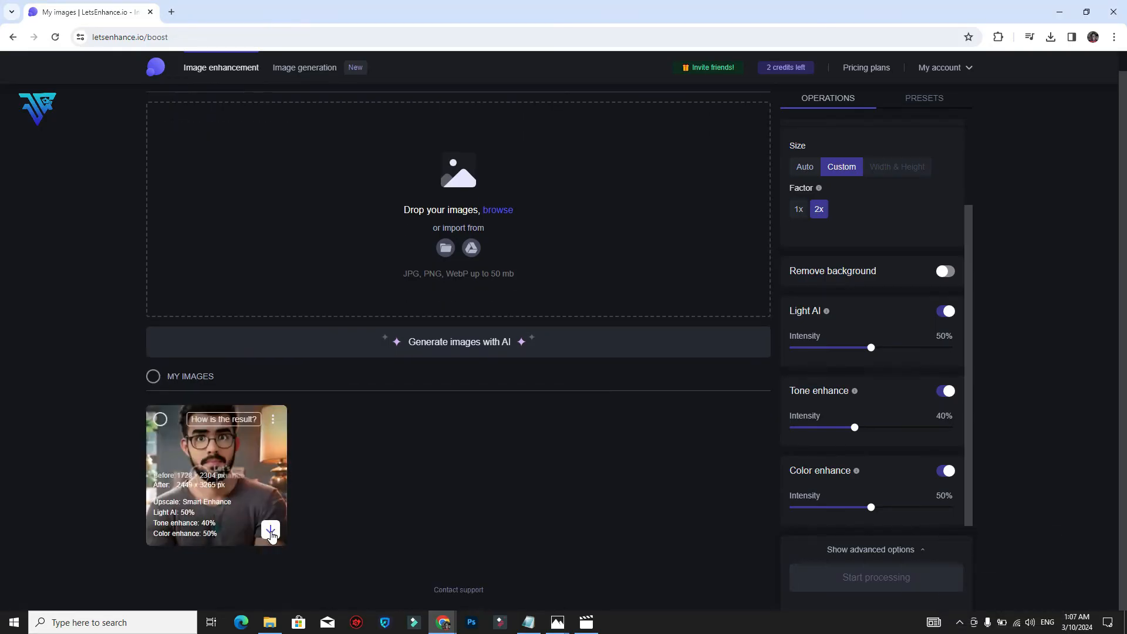
{"action": "left_click", "coordinate": [270, 531]}
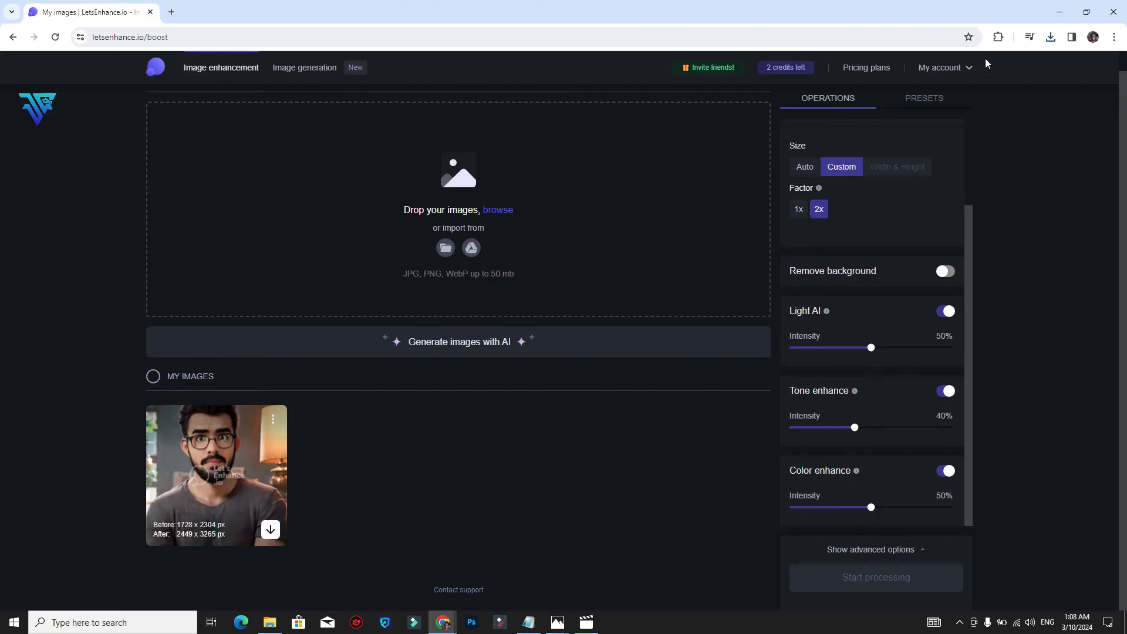
{"action": "left_click", "coordinate": [1051, 38]}
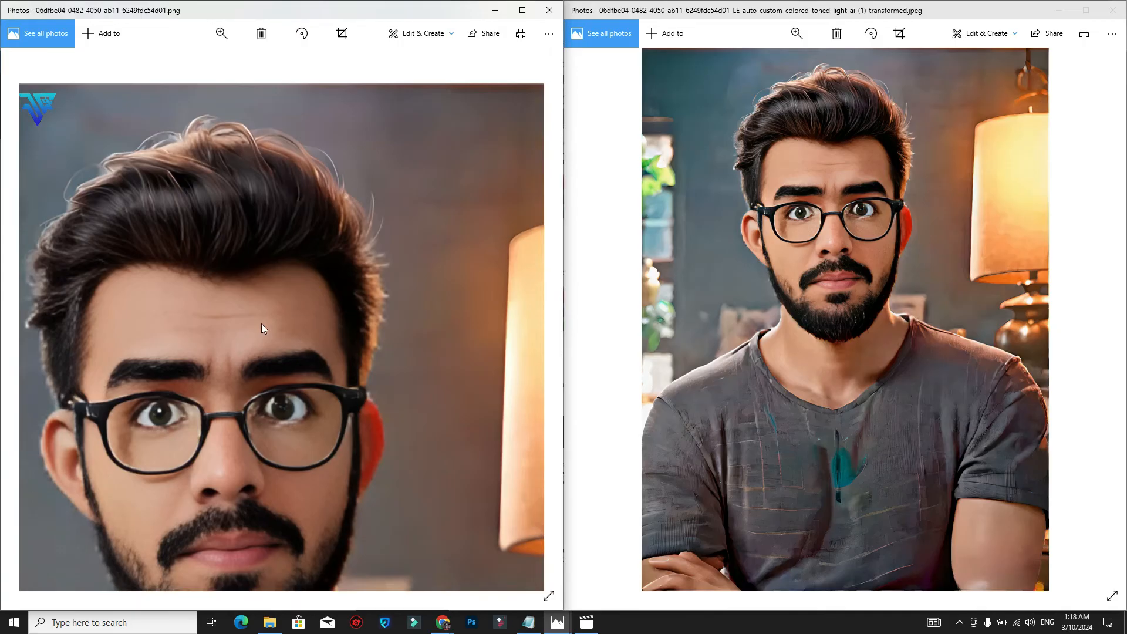
Compare the face details of the face-swapped PNG and the enhanced JPEG up close in Photos
{"action": "left_click_drag", "start_coordinate": [262, 323], "coordinate": [407, 230]}
{"action": "double_click", "coordinate": [790, 153]}
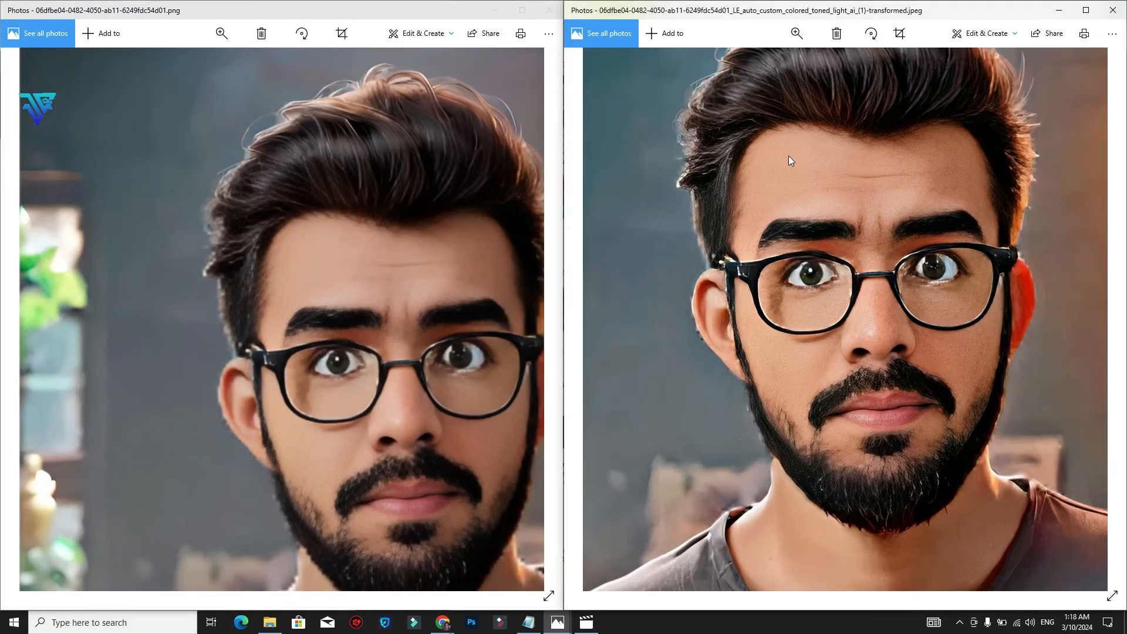
{"action": "left_click_drag", "start_coordinate": [382, 294], "coordinate": [391, 153]}
{"action": "left_click_drag", "start_coordinate": [742, 173], "coordinate": [720, 284]}
Compare the shirt and neck details in the two images up close, then return to the full views
{"action": "left_click_drag", "start_coordinate": [780, 374], "coordinate": [630, 233]}
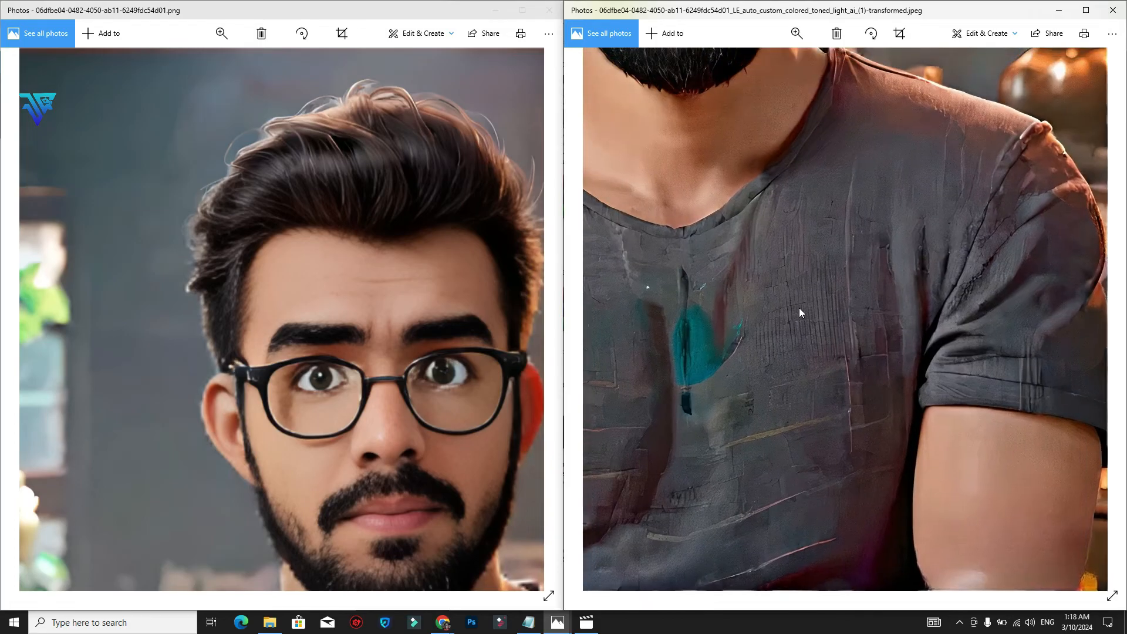
{"action": "left_click_drag", "start_coordinate": [798, 308], "coordinate": [851, 289]}
{"action": "left_click", "coordinate": [499, 319]}
{"action": "left_click_drag", "start_coordinate": [499, 319], "coordinate": [506, 141]}
{"action": "left_click_drag", "start_coordinate": [425, 305], "coordinate": [358, 202]}
{"action": "left_click_drag", "start_coordinate": [356, 251], "coordinate": [326, 234]}
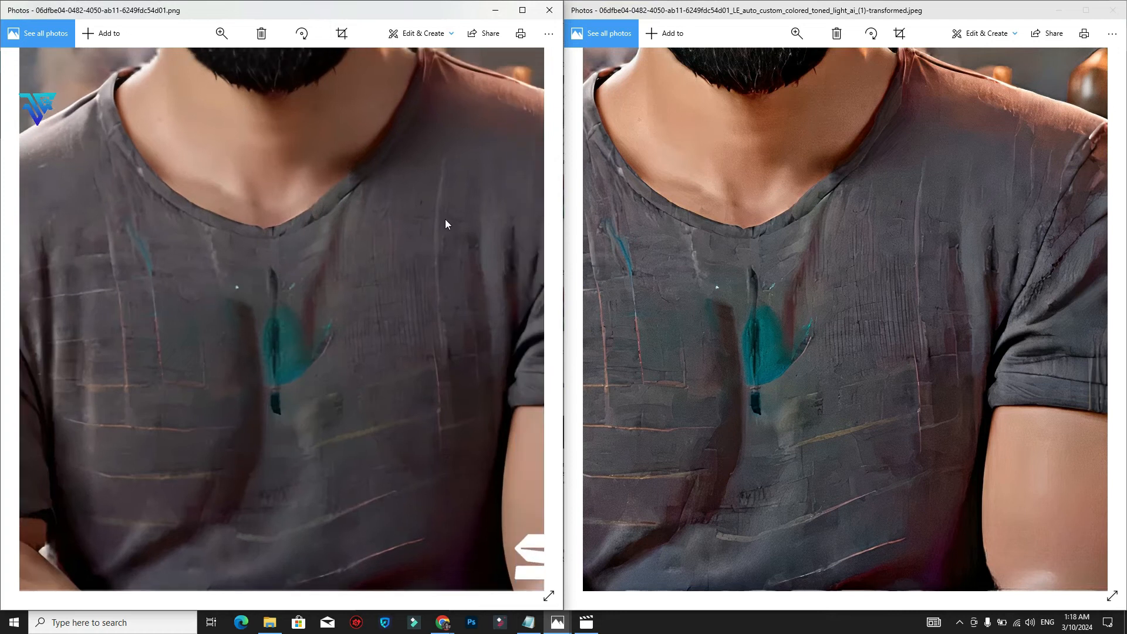
{"action": "left_click_drag", "start_coordinate": [253, 227], "coordinate": [396, 230]}
{"action": "double_click", "coordinate": [397, 230]}
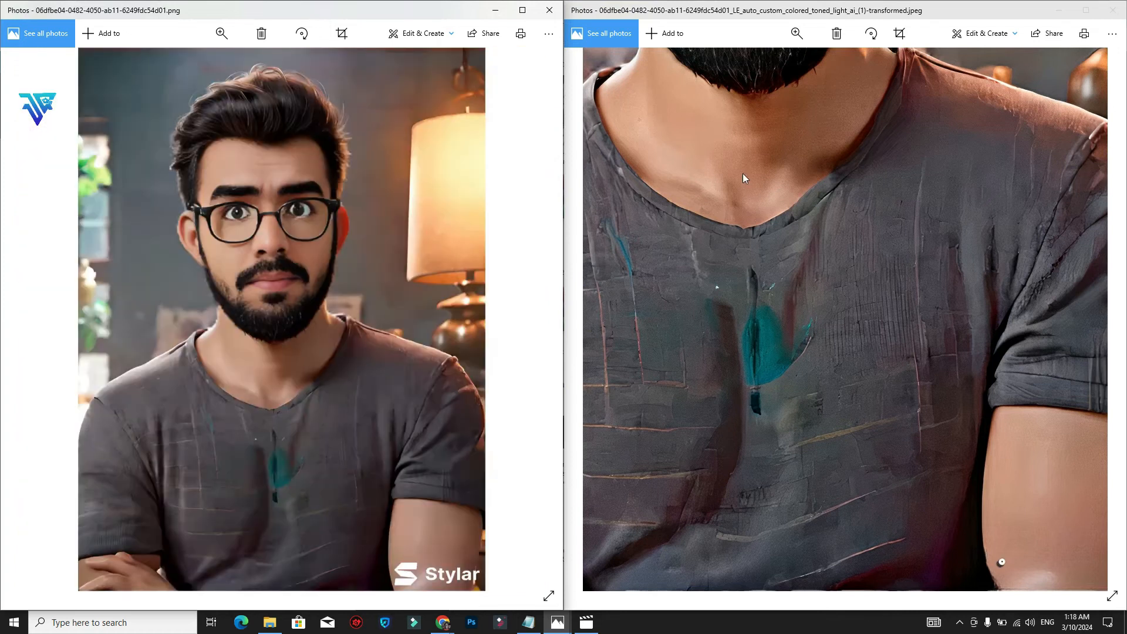
{"action": "left_click", "coordinate": [735, 284]}
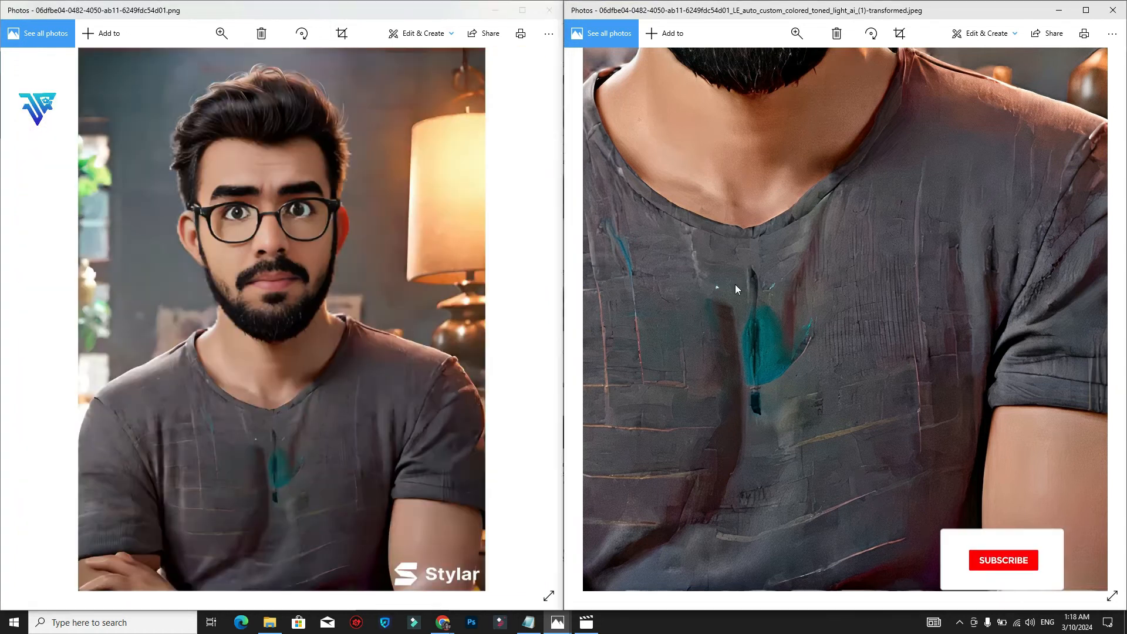
{"action": "double_click", "coordinate": [774, 271]}
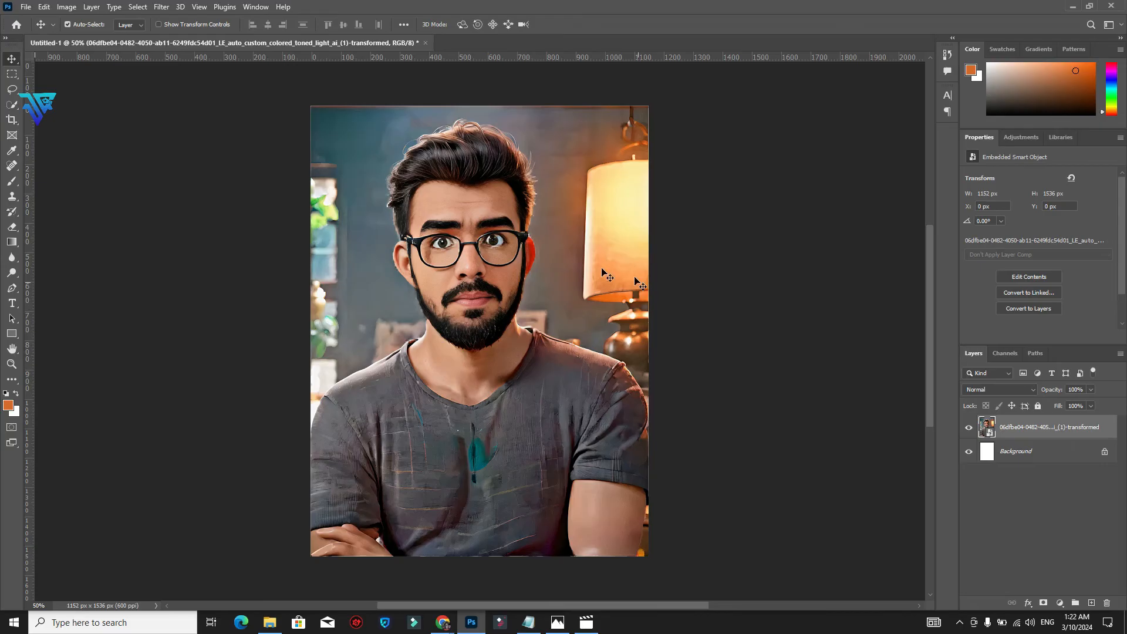
In Photoshop, add a new layer above the portrait and ready the Brush tool with orange d66927 as foreground color
{"action": "left_click", "coordinate": [1091, 604]}
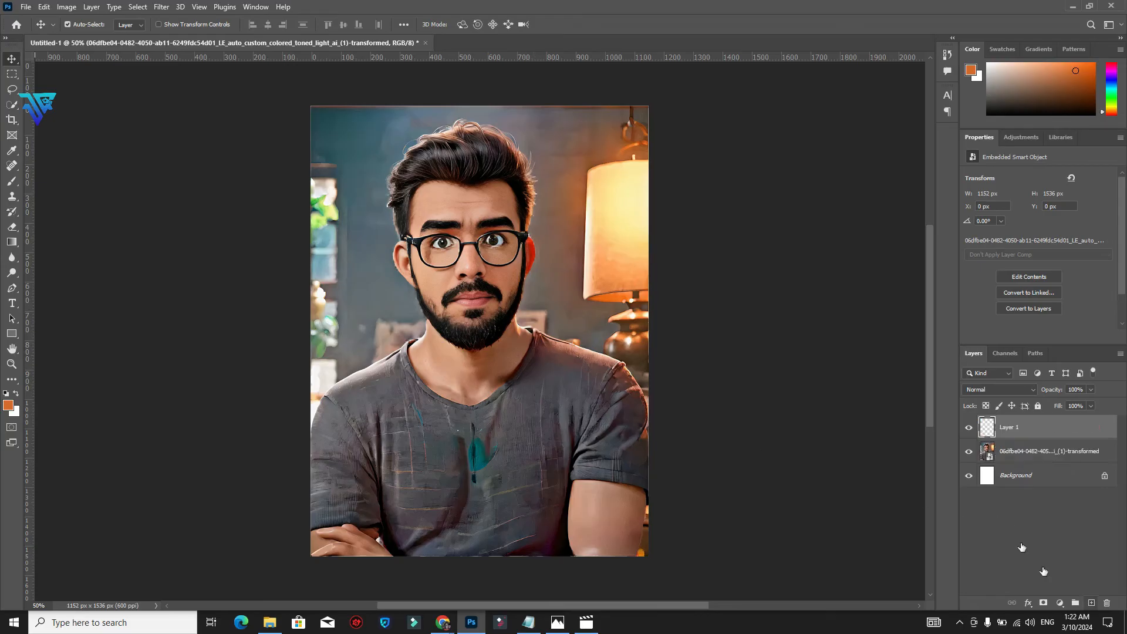
{"action": "left_click", "coordinate": [9, 184]}
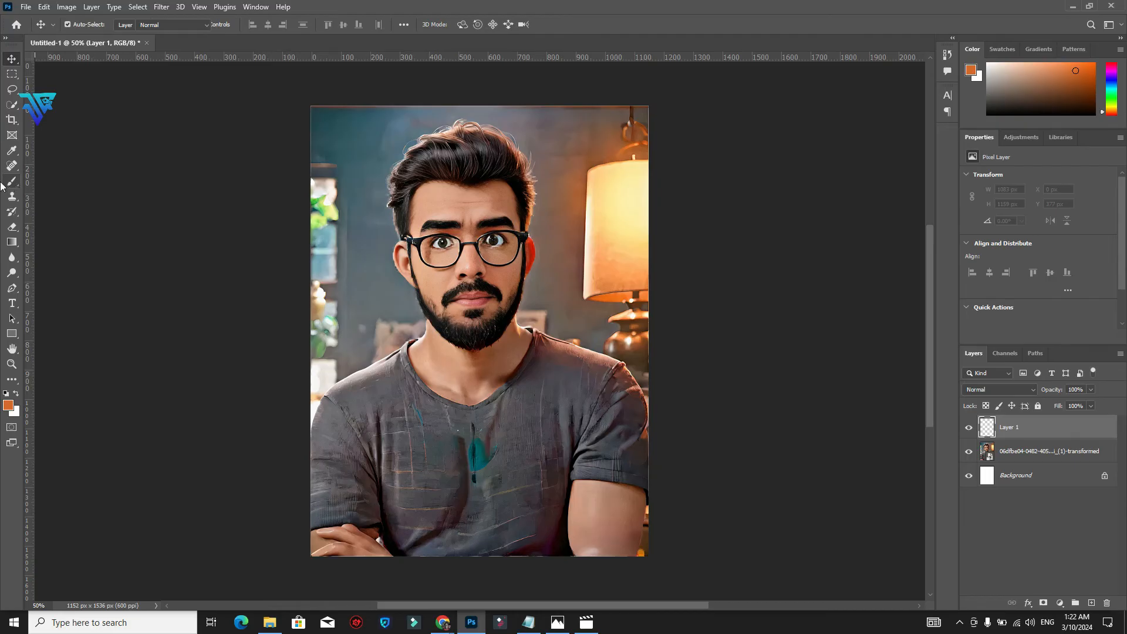
{"action": "left_click", "coordinate": [8, 405]}
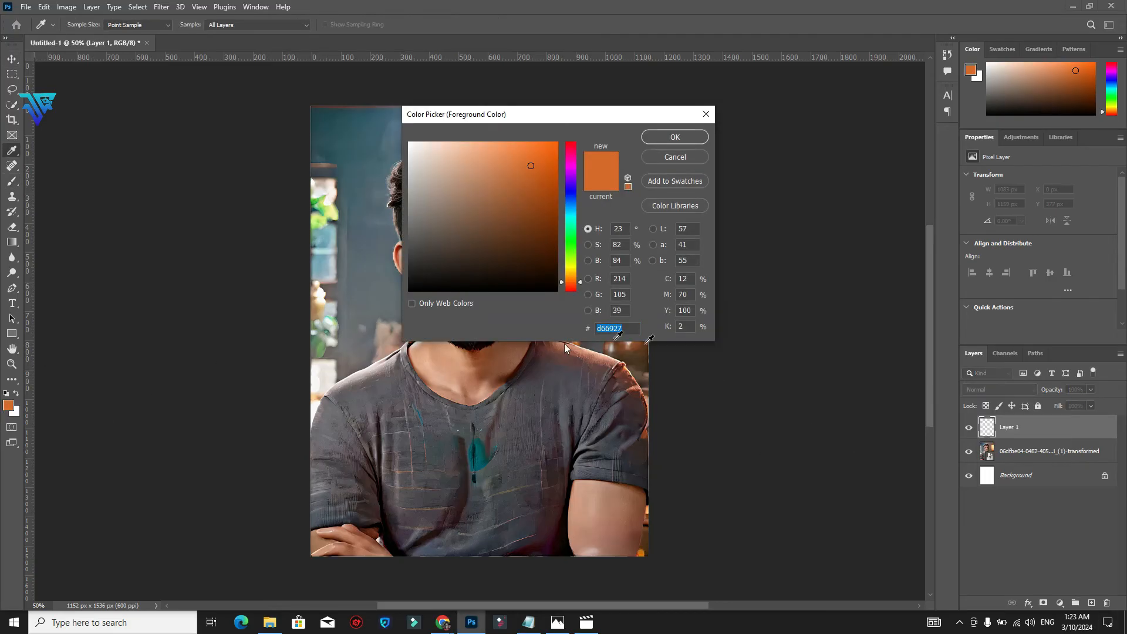
{"action": "left_click", "coordinate": [670, 136]}
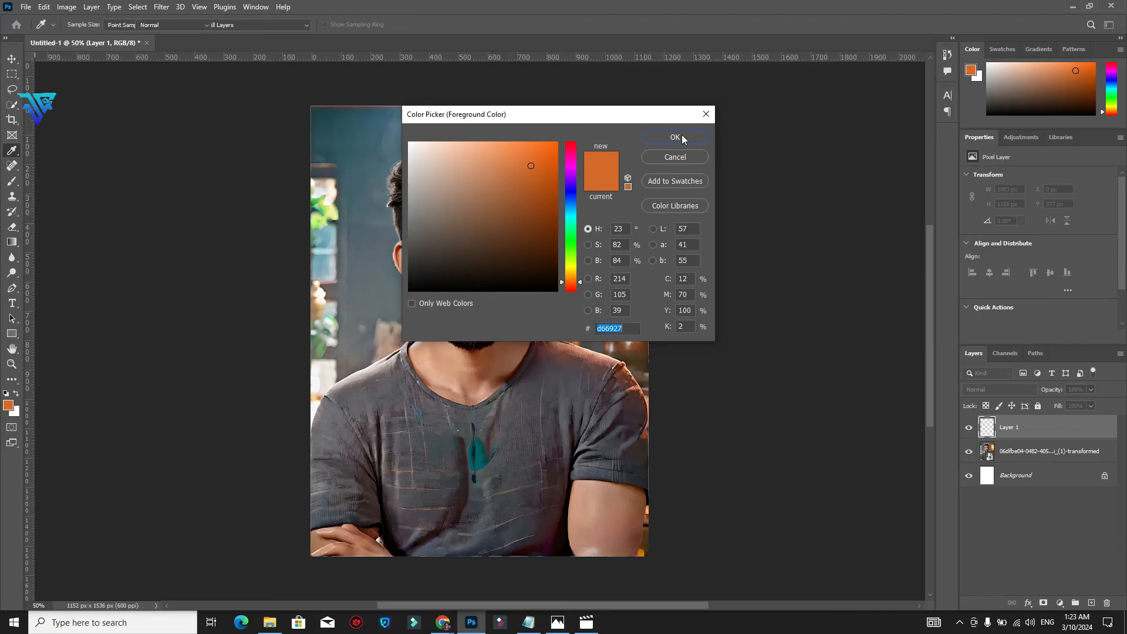
{"action": "left_click", "coordinate": [682, 135]}
{"action": "key", "text": "b"}
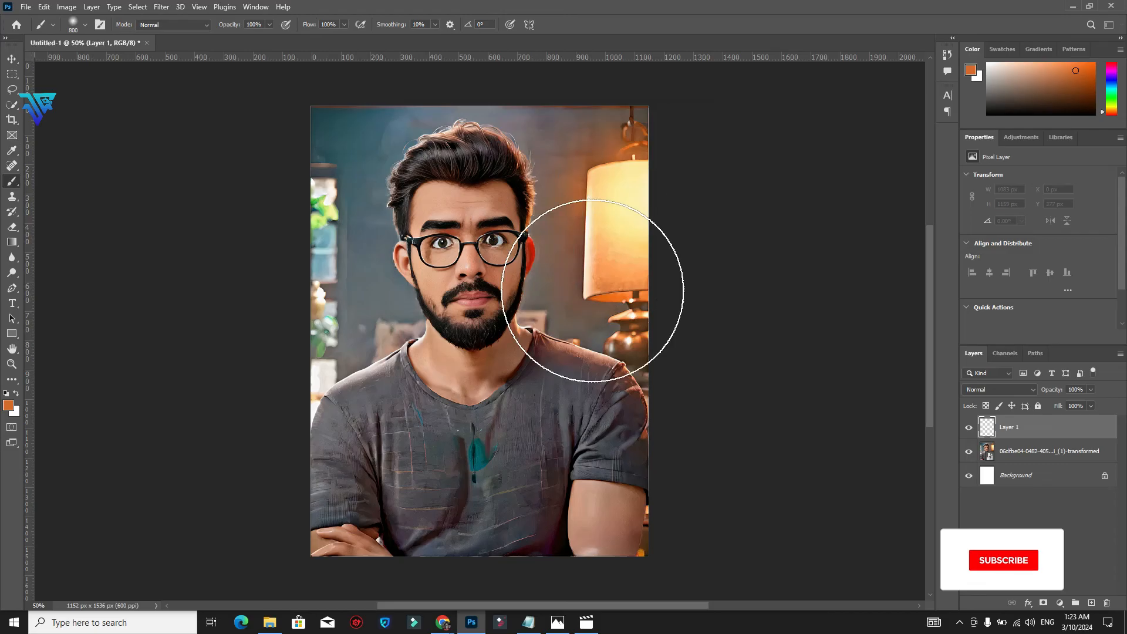
Paint a soft orange glow beside the lamp with a 1000 px brush and set the layer's blend mode to Screen
{"action": "key", "text": "bracketright"}
{"action": "key", "text": "bracketright"}
{"action": "left_click", "coordinate": [577, 276]}
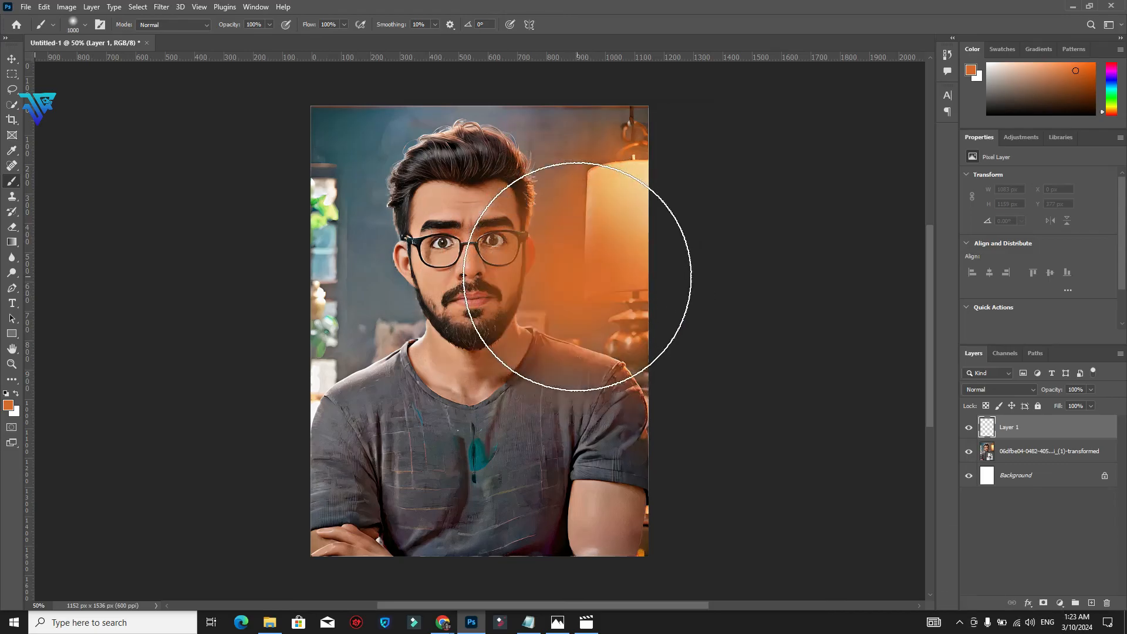
{"action": "left_click", "coordinate": [977, 390]}
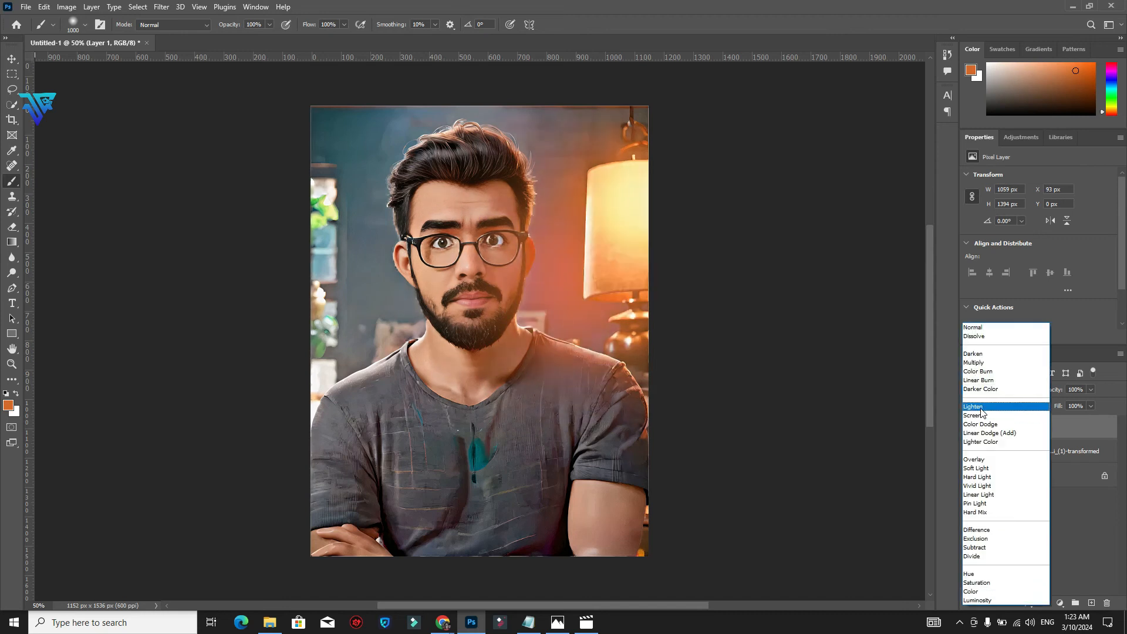
{"action": "left_click", "coordinate": [982, 415]}
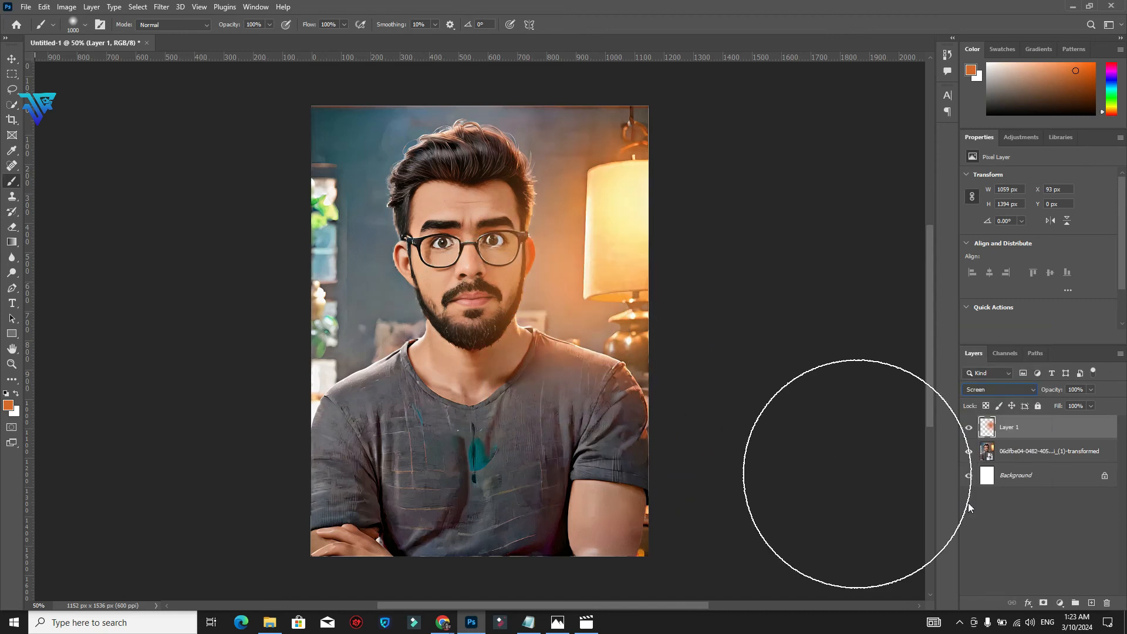
Add another new layer and change the foreground color to a saturated blue based on the background wall's tone
{"action": "left_click", "coordinate": [1090, 605]}
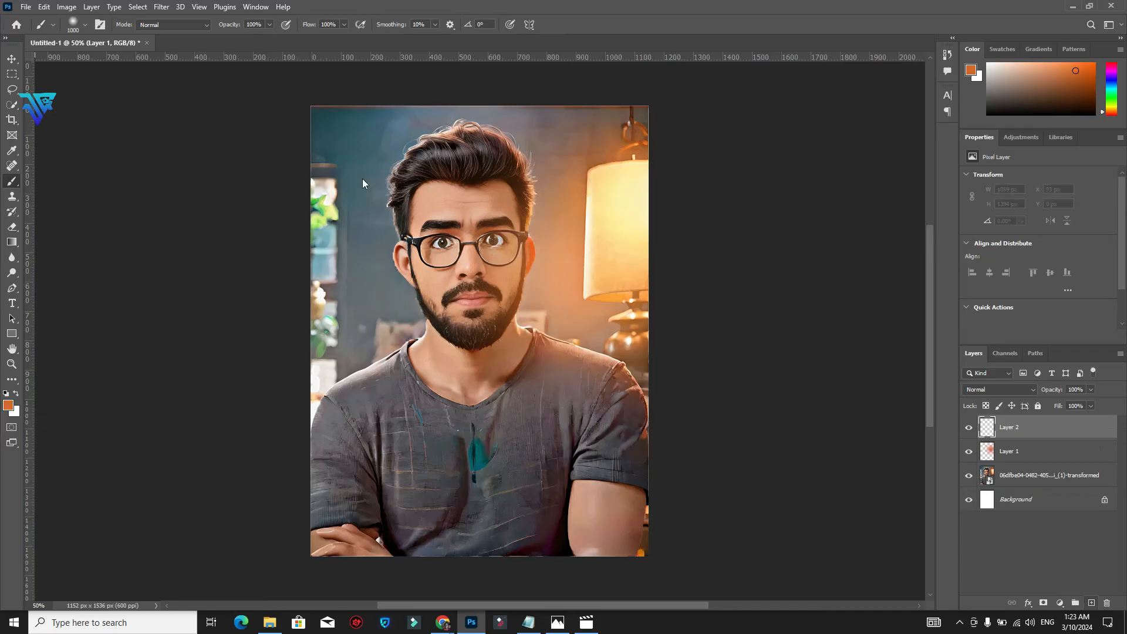
{"action": "left_click", "coordinate": [8, 405]}
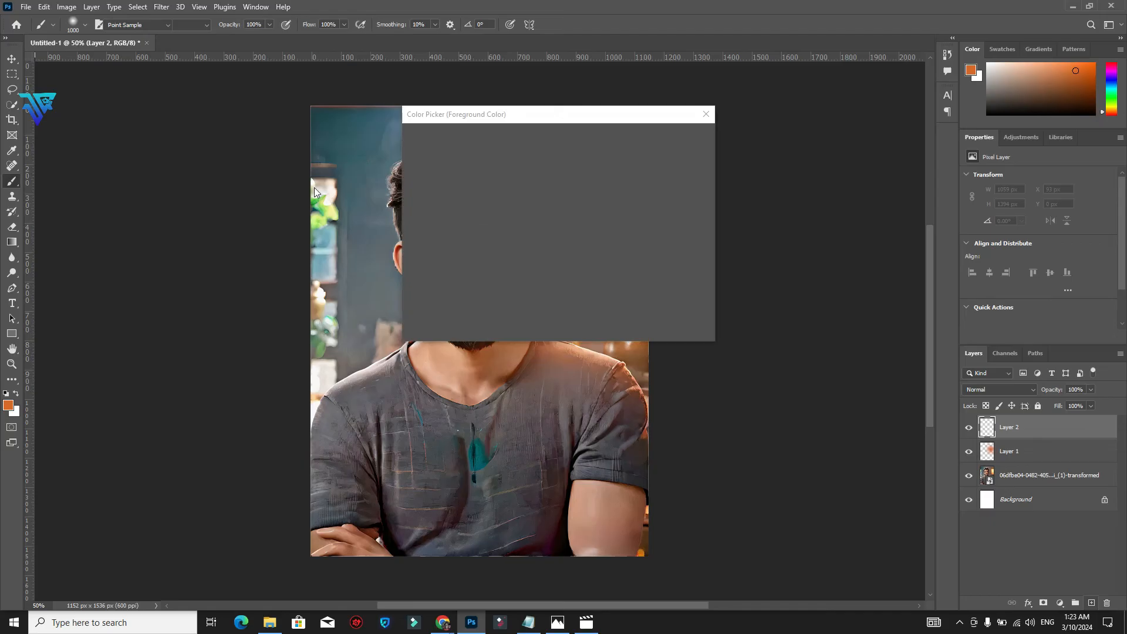
{"action": "left_click", "coordinate": [351, 135]}
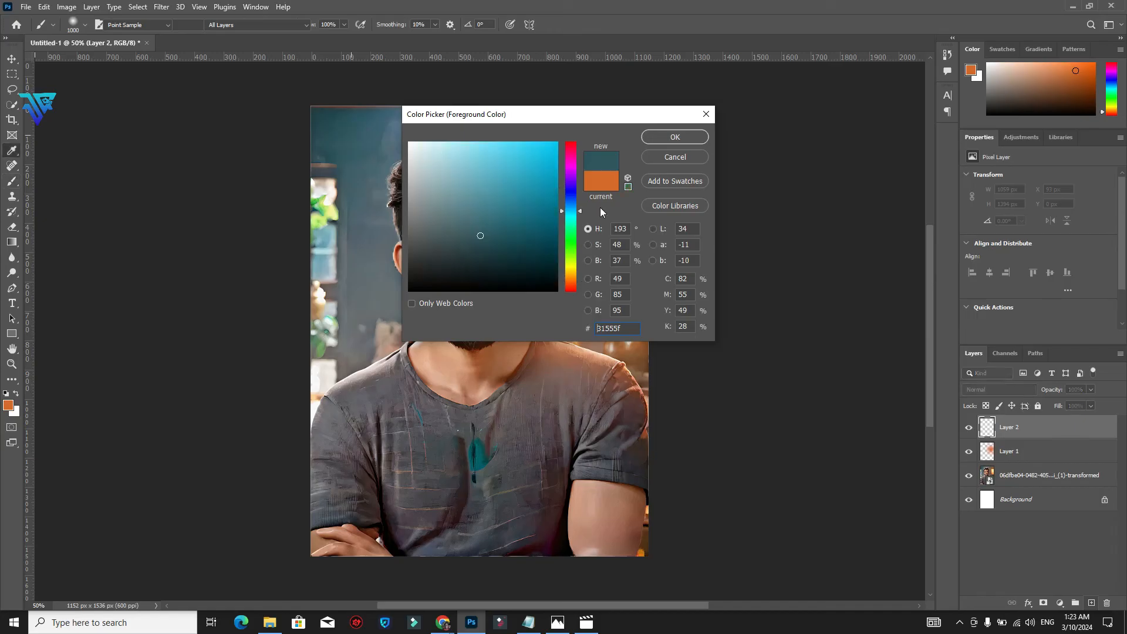
{"action": "left_click", "coordinate": [540, 200]}
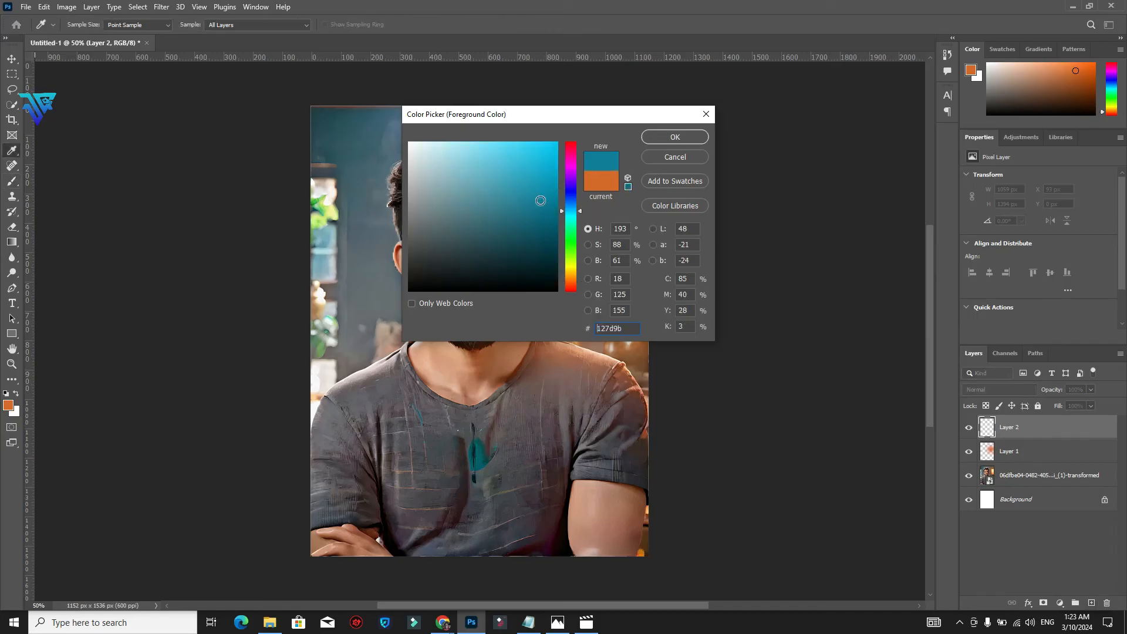
{"action": "left_click", "coordinate": [579, 207]}
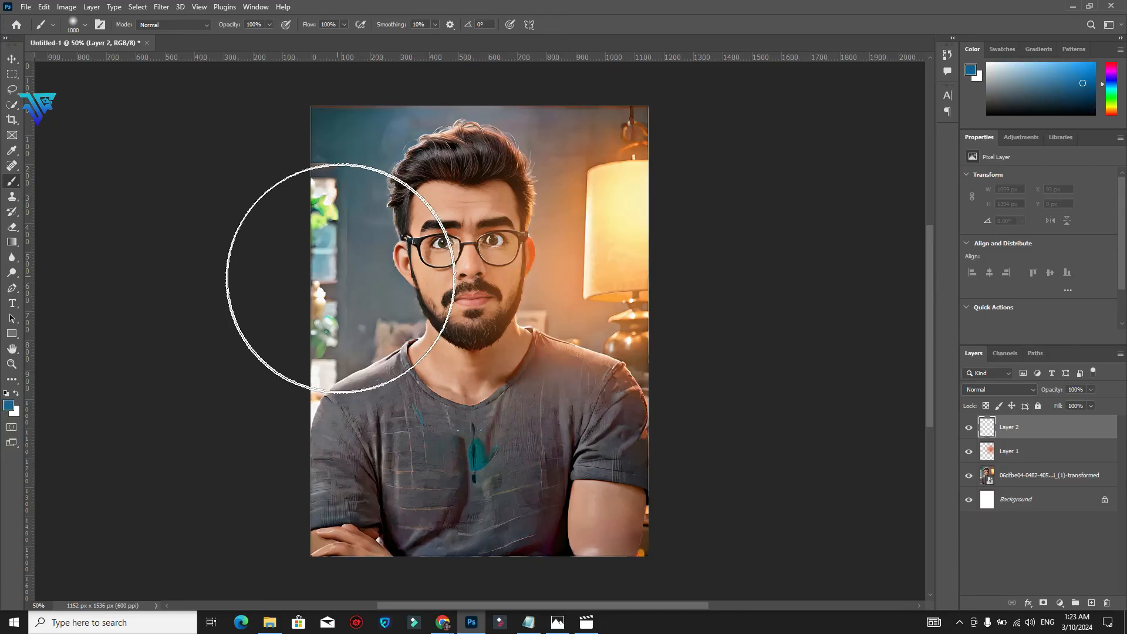
Paint a soft blue glow over the window side of the background with the 1000 px brush and set the layer's blend mode to Lighten
{"action": "left_click_drag", "start_coordinate": [341, 278], "coordinate": [327, 264]}
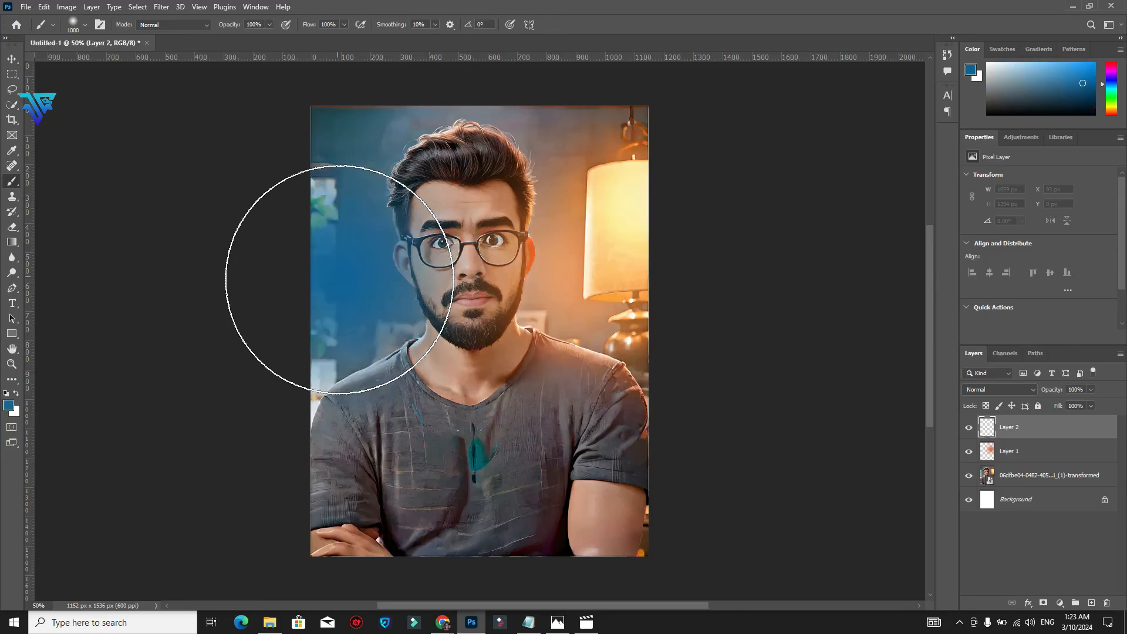
{"action": "left_click", "coordinate": [982, 390]}
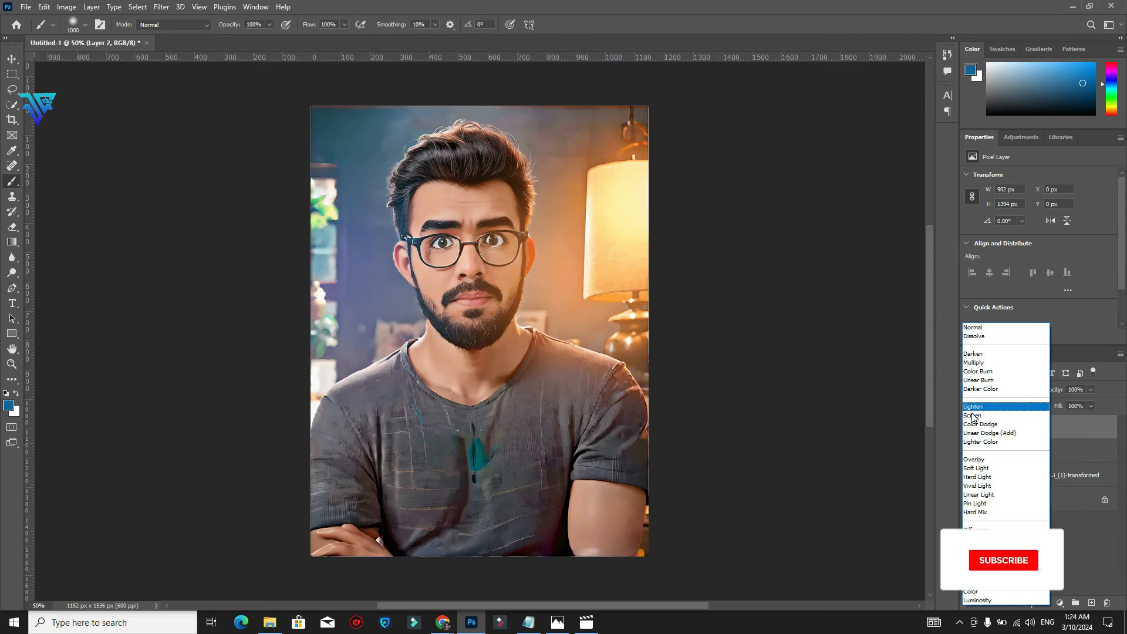
{"action": "left_click", "coordinate": [972, 417]}
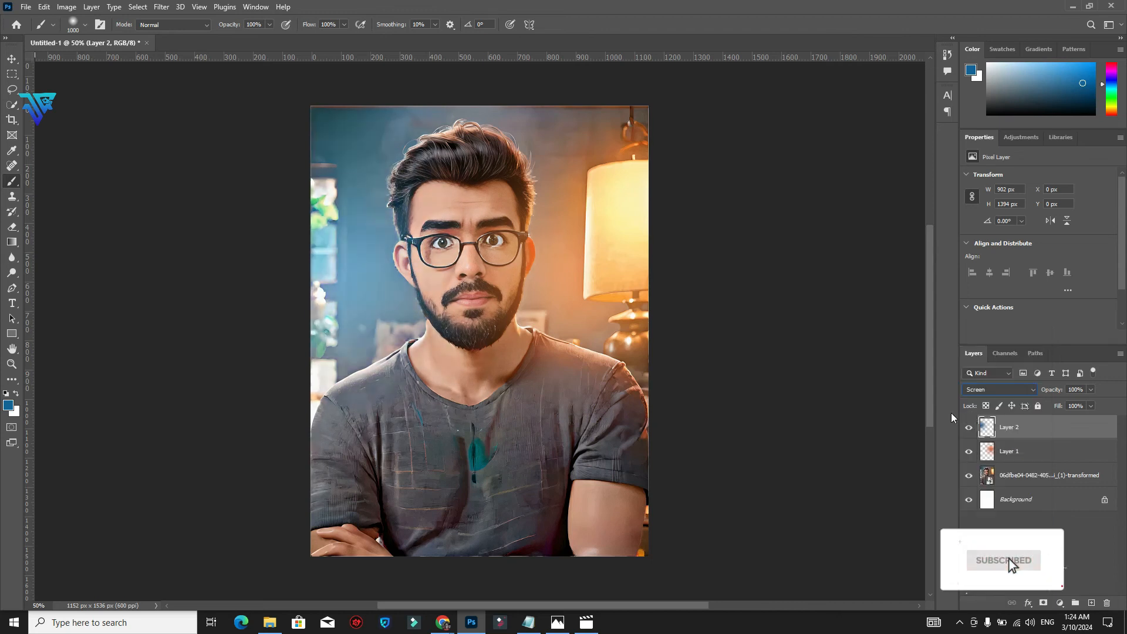
{"action": "left_click", "coordinate": [983, 392]}
{"action": "left_click", "coordinate": [985, 406]}
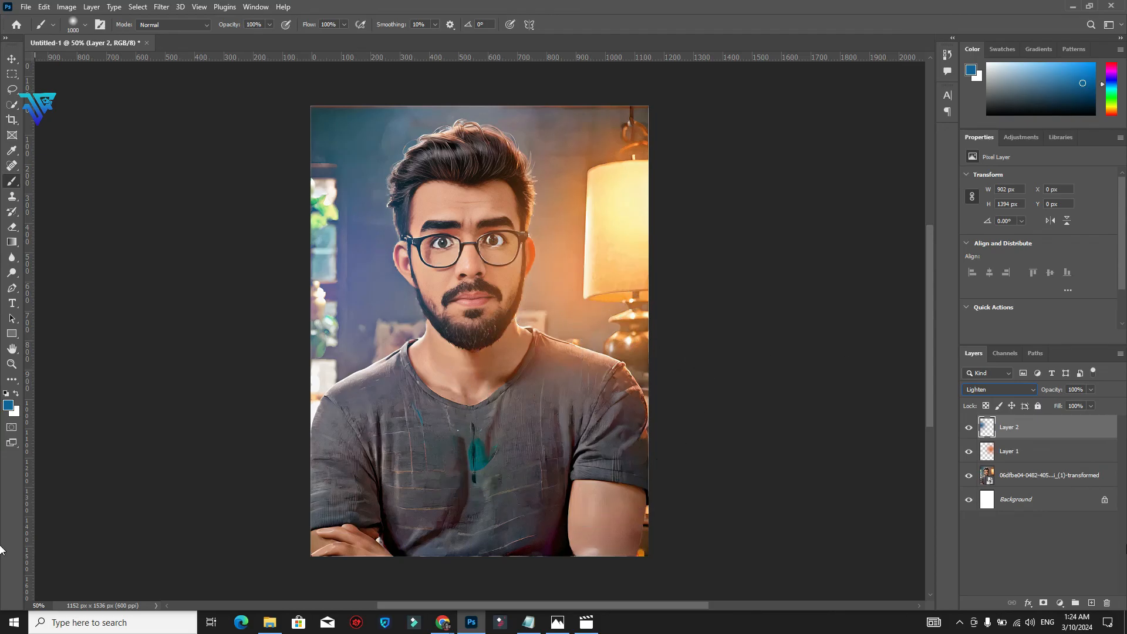
Add a gradient fill layer above the blue glow and set its starting color stop to blue 12469b
{"action": "left_click", "coordinate": [1089, 604]}
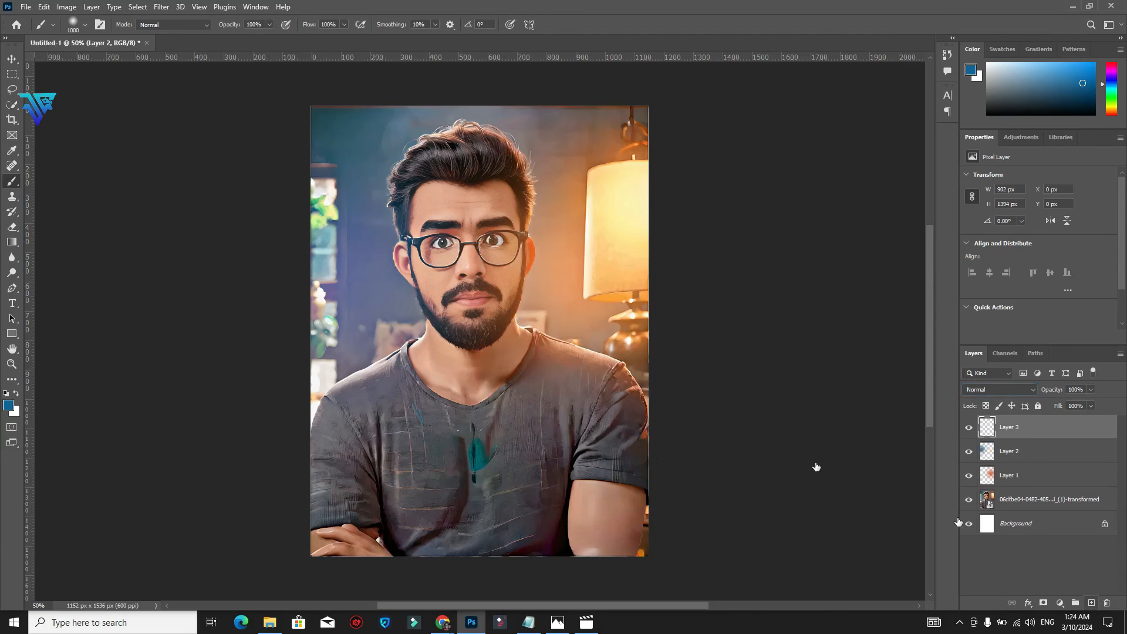
{"action": "left_click", "coordinate": [1058, 604]}
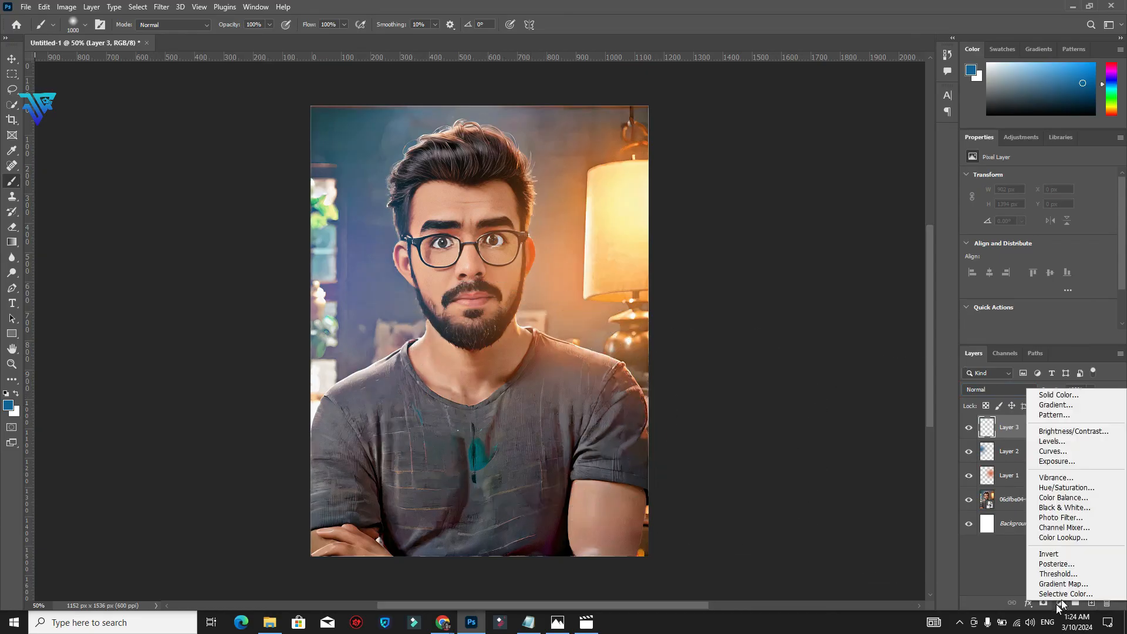
{"action": "left_click", "coordinate": [1050, 405]}
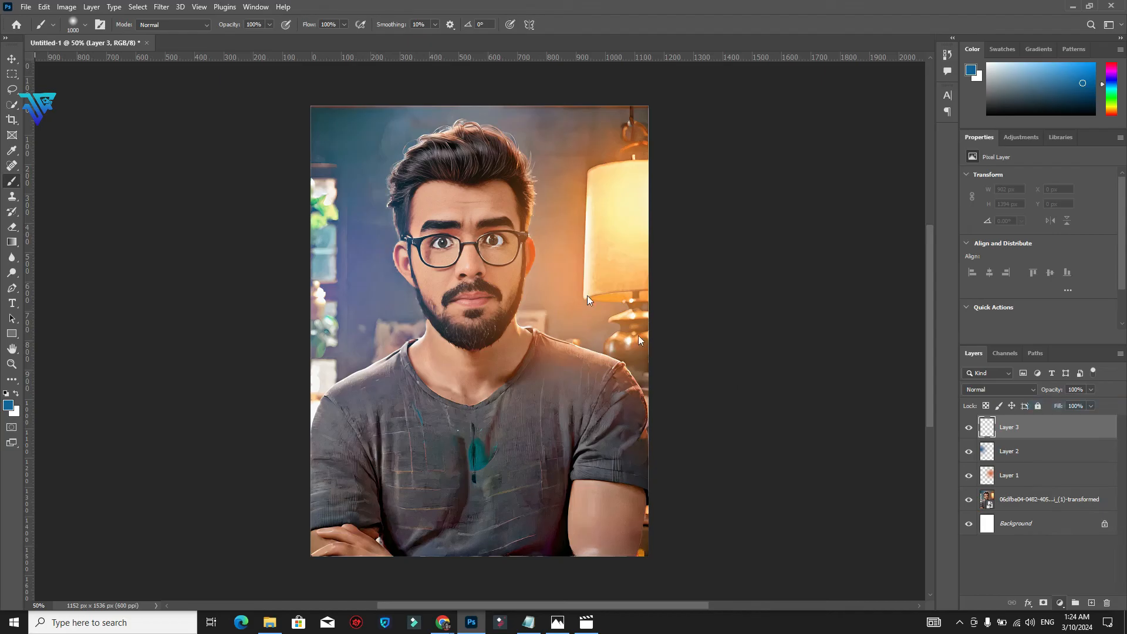
{"action": "left_click", "coordinate": [506, 159]}
{"action": "left_click", "coordinate": [494, 362]}
{"action": "left_click", "coordinate": [573, 201]}
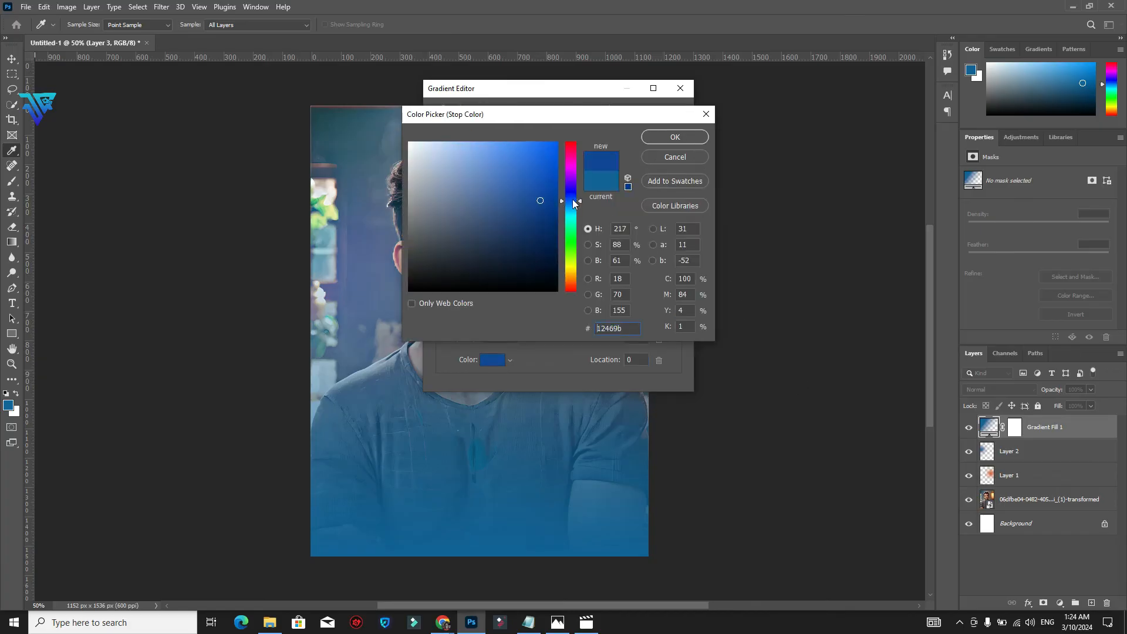
{"action": "left_click", "coordinate": [674, 137]}
Set the gradient's end color stop to orange dc6b10 and its angle to 27.59°, and apply the fill
{"action": "left_click_drag", "start_coordinate": [676, 283], "coordinate": [693, 308]}
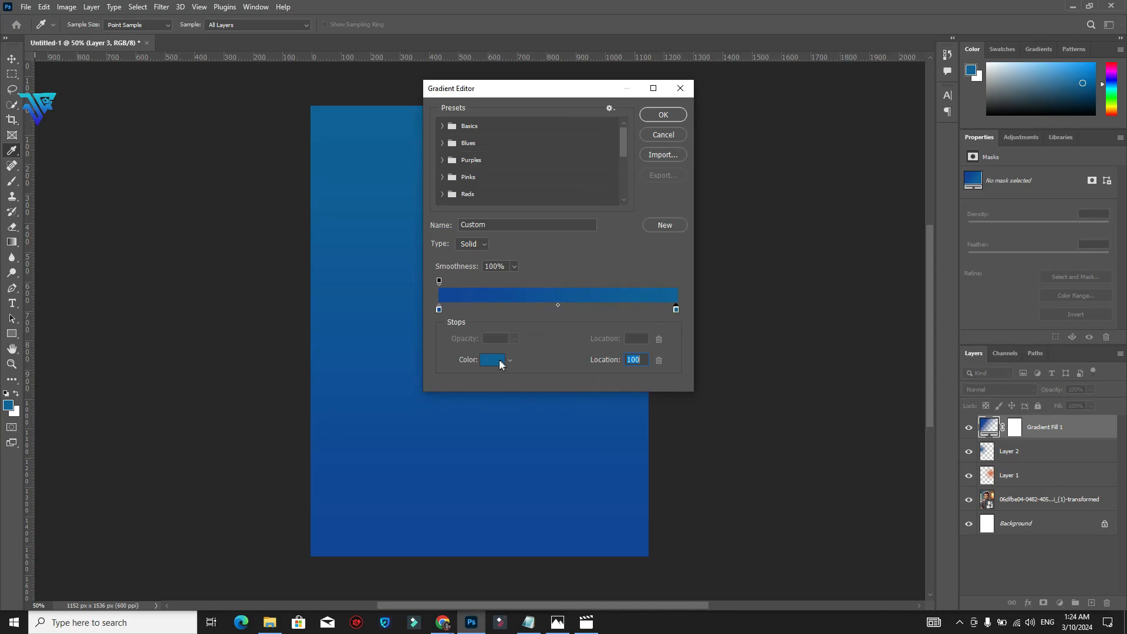
{"action": "left_click", "coordinate": [574, 282]}
{"action": "left_click", "coordinate": [548, 164]}
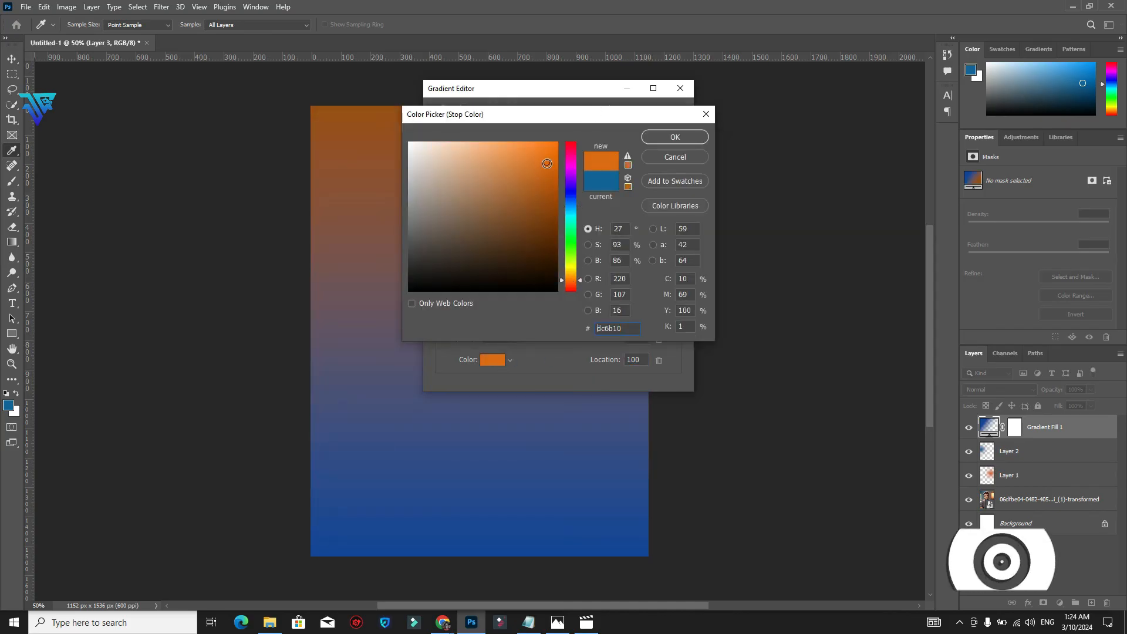
{"action": "left_click", "coordinate": [663, 136]}
{"action": "left_click", "coordinate": [663, 135]}
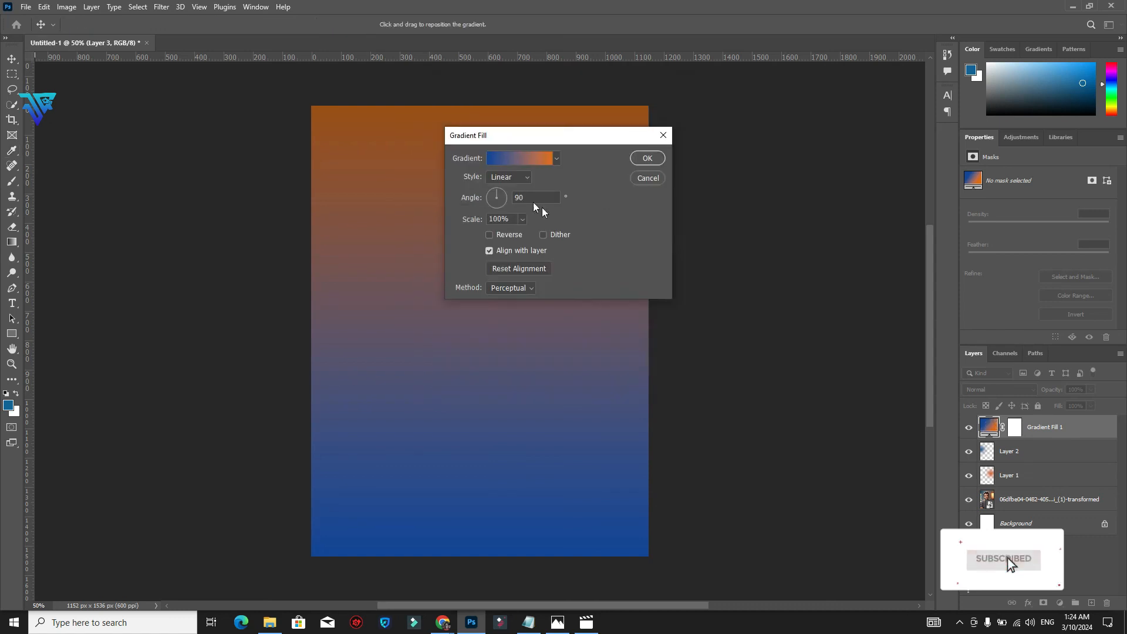
{"action": "left_click", "coordinate": [502, 195]}
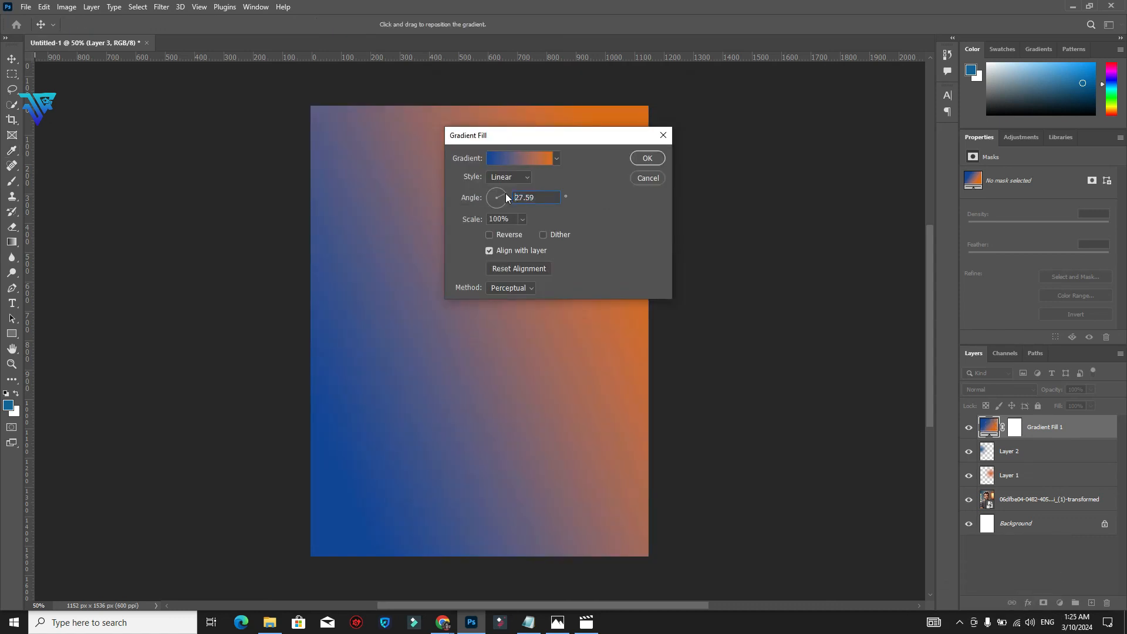
{"action": "key", "text": "Return"}
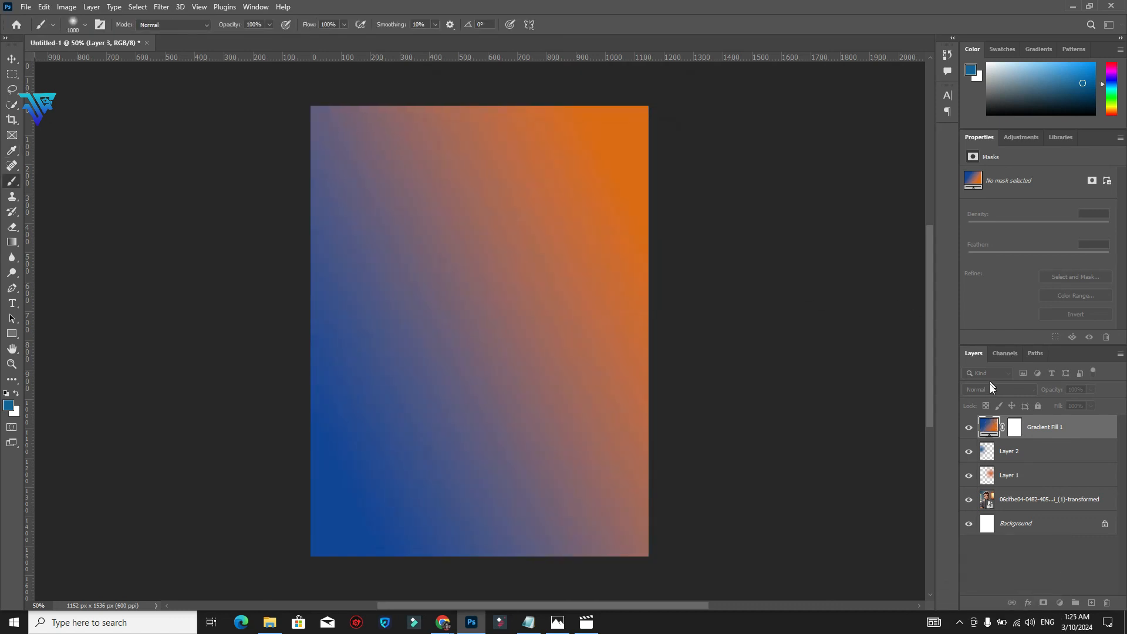
Set the gradient fill layer's blend mode to Soft Light and check its effect by toggling the layer's visibility
{"action": "left_click", "coordinate": [990, 387]}
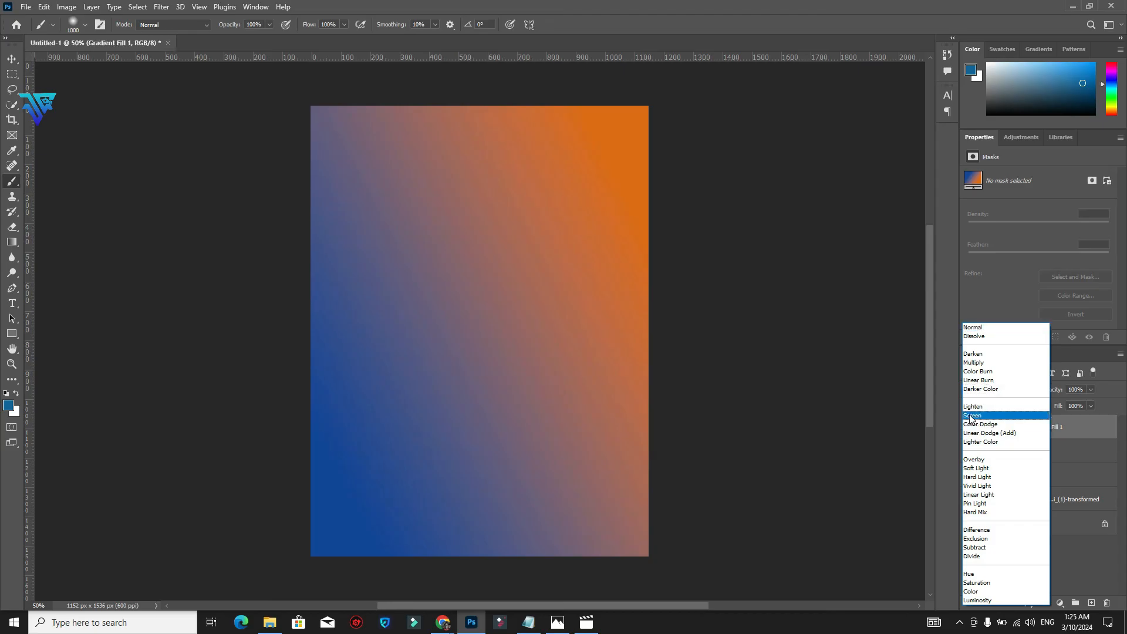
{"action": "left_click", "coordinate": [972, 416]}
{"action": "left_click", "coordinate": [995, 389]}
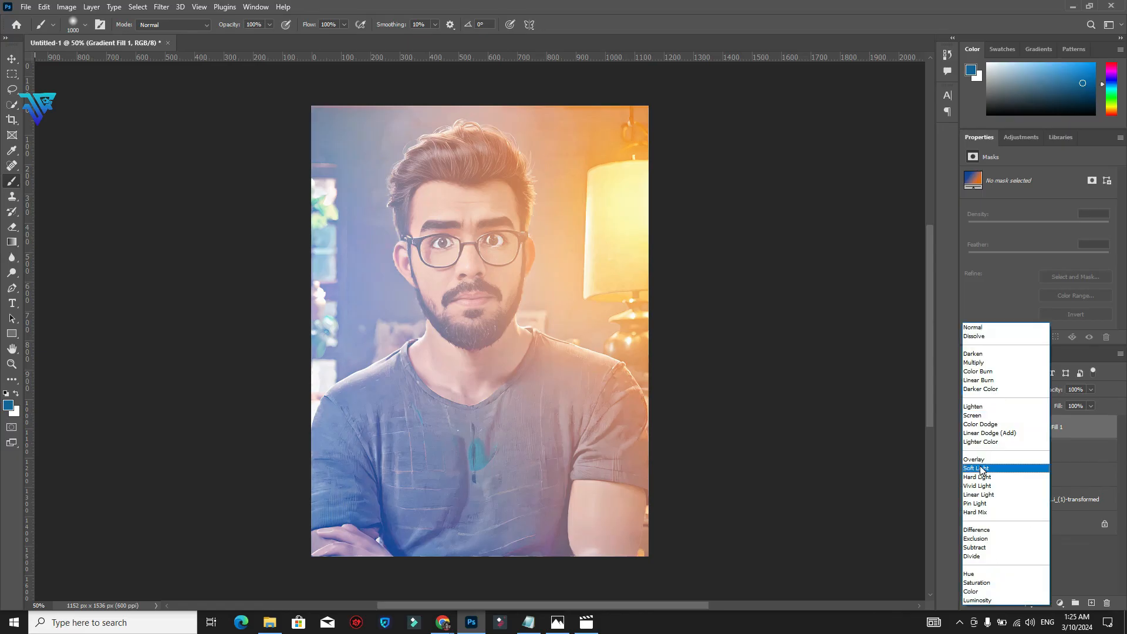
{"action": "left_click", "coordinate": [976, 467]}
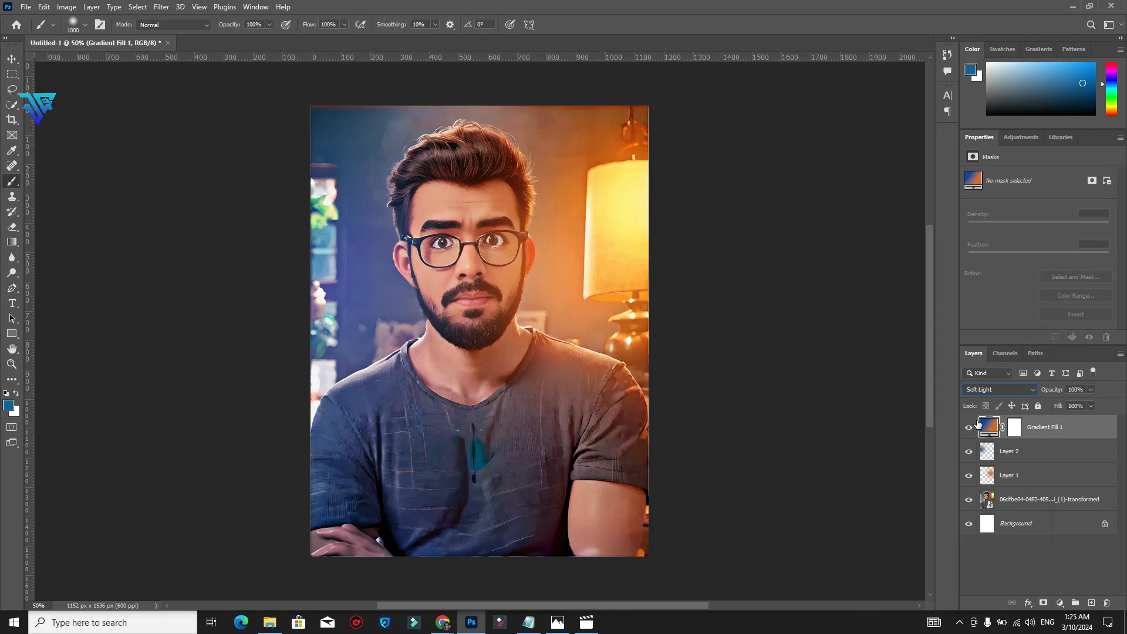
{"action": "left_click", "coordinate": [971, 433]}
Place the OpticsPlus_Stars_01 image, scale it to cover the whole canvas, and set its blend mode to Screen
{"action": "left_click", "coordinate": [11, 59]}
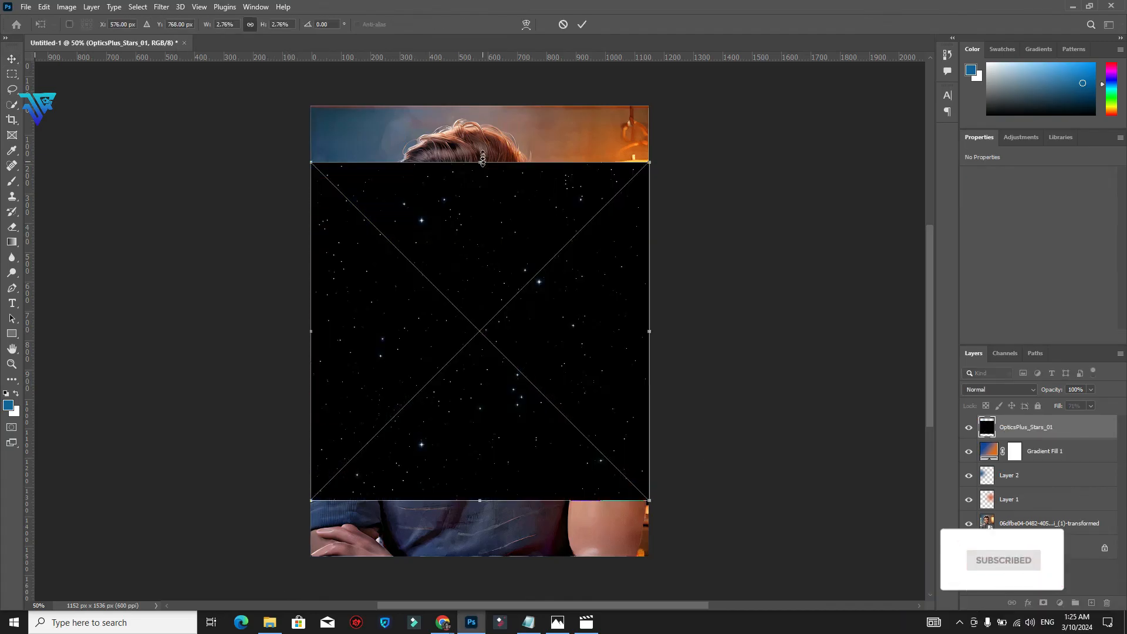
{"action": "left_click_drag", "start_coordinate": [479, 159], "coordinate": [493, 105]}
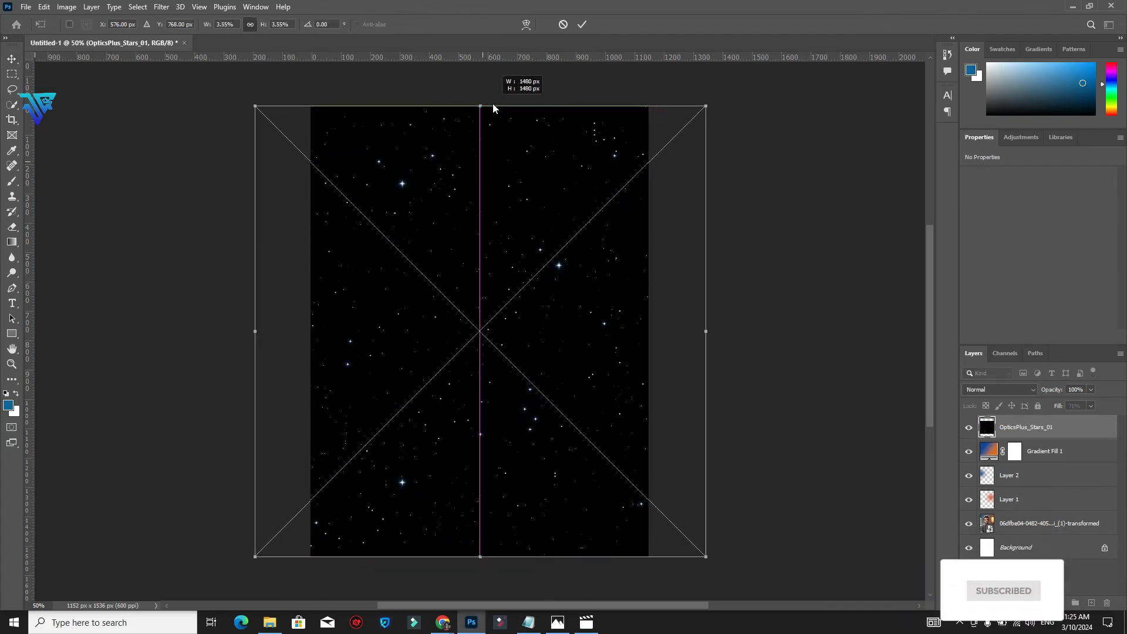
{"action": "left_click", "coordinate": [1000, 389]}
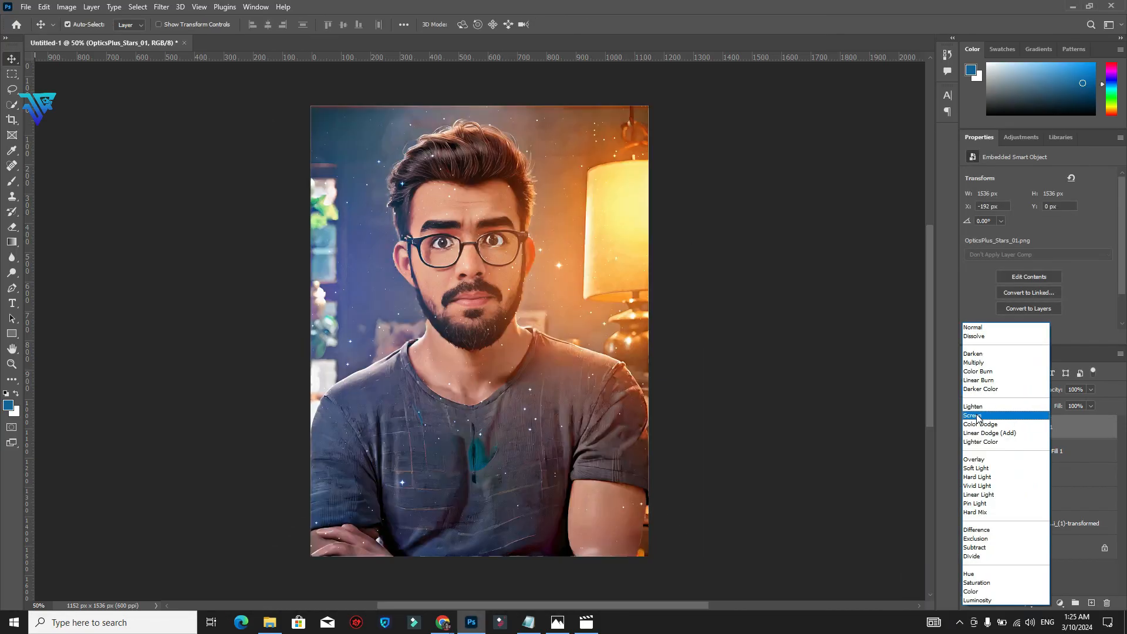
{"action": "left_click", "coordinate": [977, 415]}
Soften the stars layer with a slight Gaussian Blur
{"action": "left_click", "coordinate": [161, 8]}
{"action": "mouse_move", "coordinate": [271, 159]}
{"action": "left_click", "coordinate": [329, 202]}
{"action": "left_click_drag", "start_coordinate": [527, 306], "coordinate": [494, 305]}
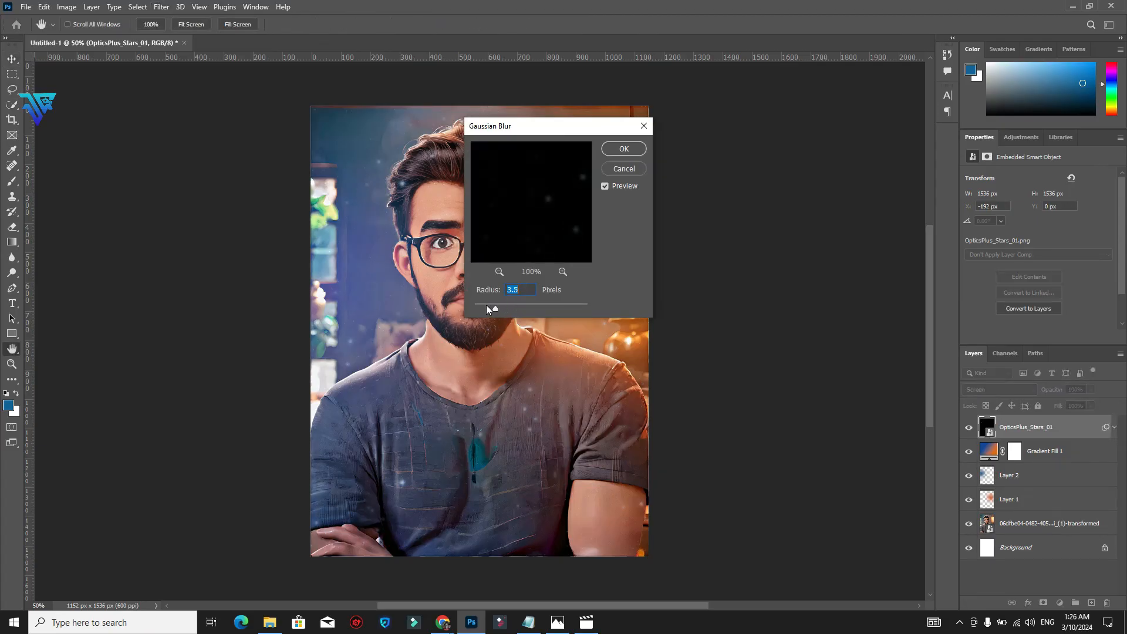
{"action": "left_click", "coordinate": [624, 148]}
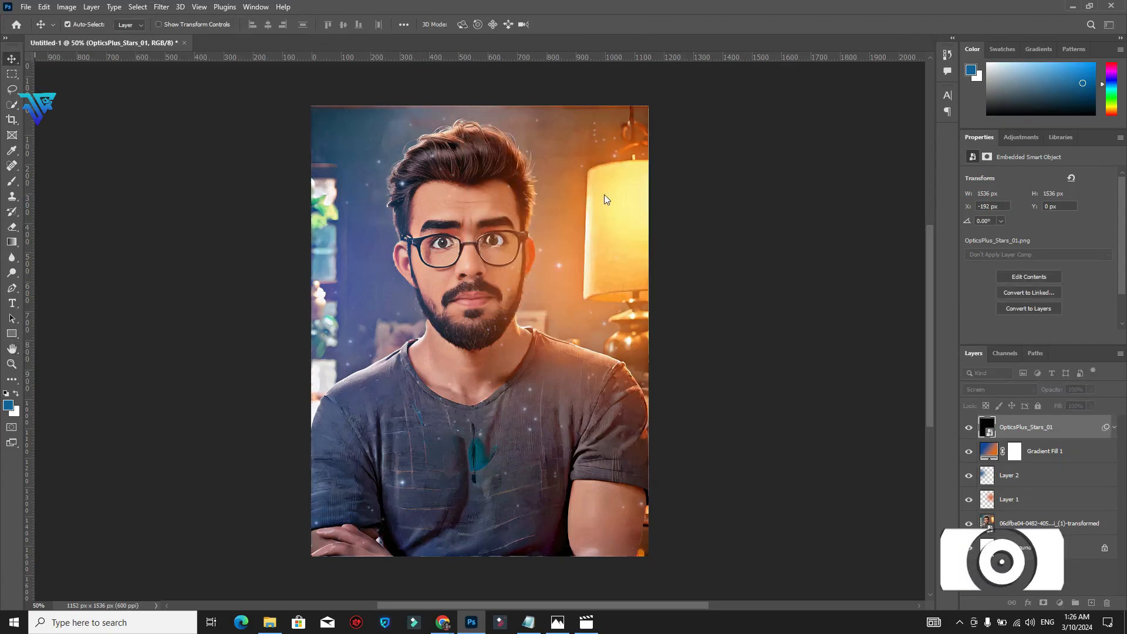
Move the stars layer below the gradient fill and group all four effect layers above the portrait
{"action": "left_click_drag", "start_coordinate": [1007, 430], "coordinate": [1005, 505]}
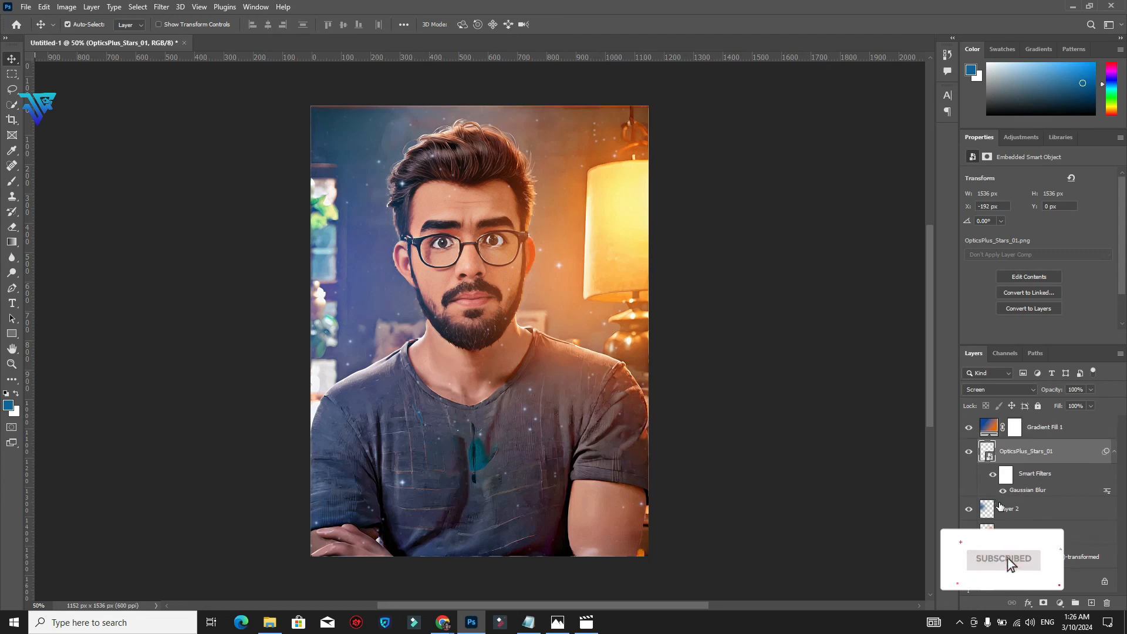
{"action": "left_click", "coordinate": [1037, 430]}
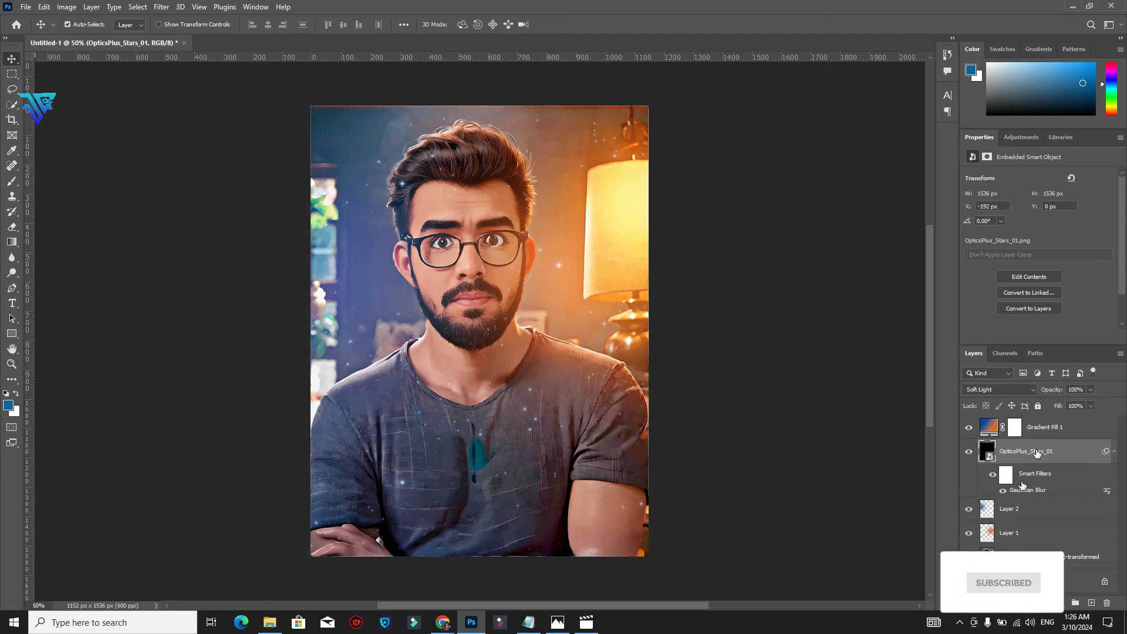
{"action": "left_click", "coordinate": [1014, 539], "text": "shift"}
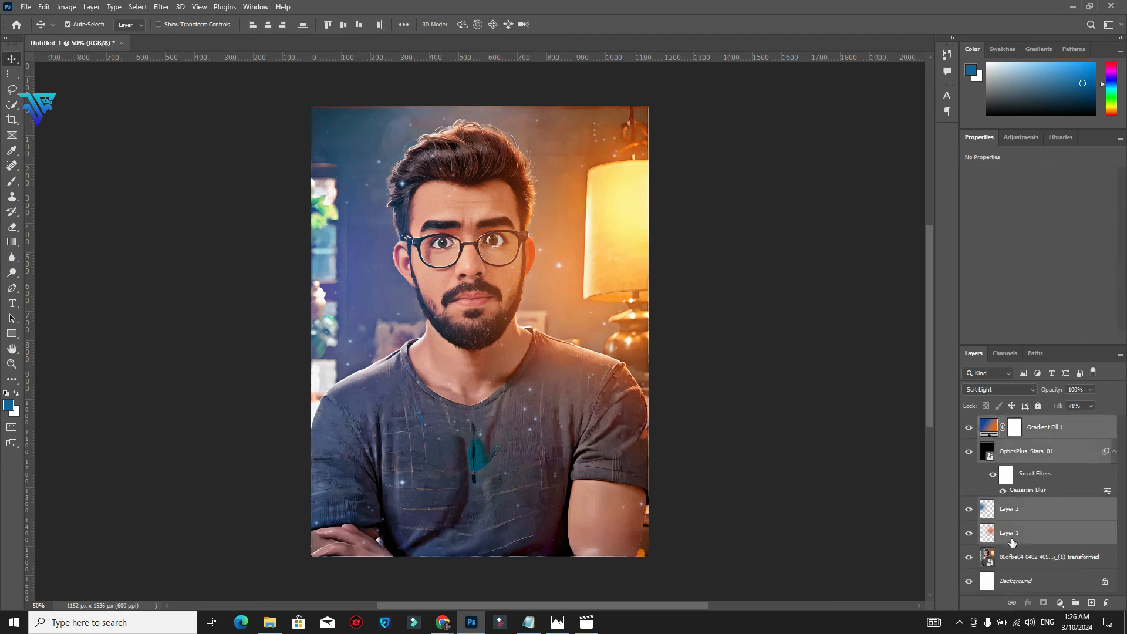
{"action": "key", "text": "ctrl+g"}
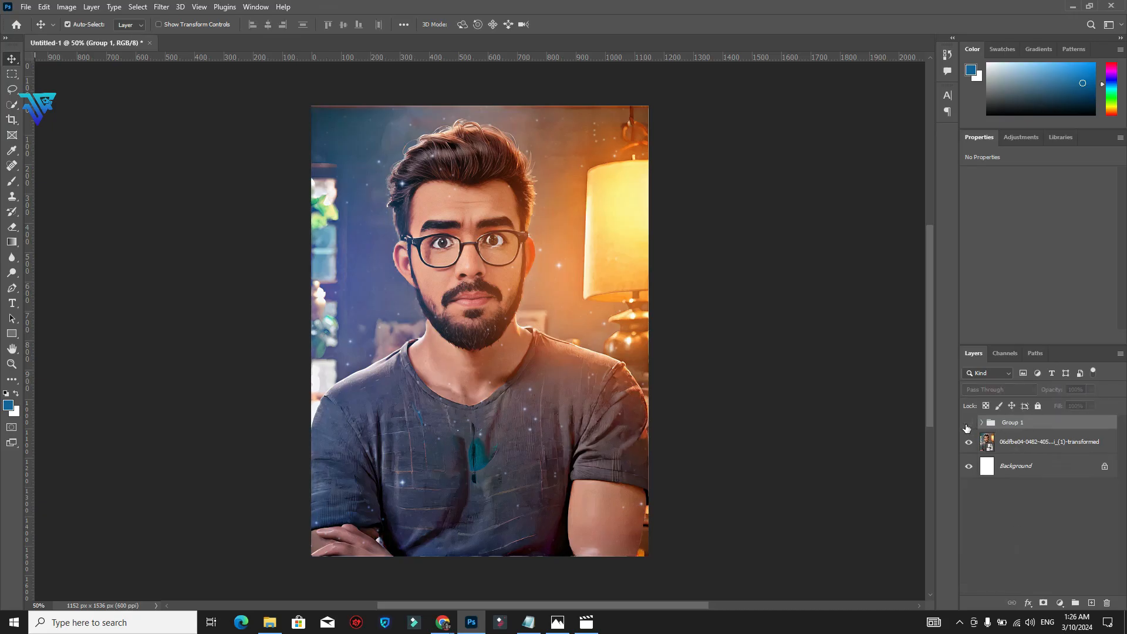
{"action": "left_click", "coordinate": [969, 422]}
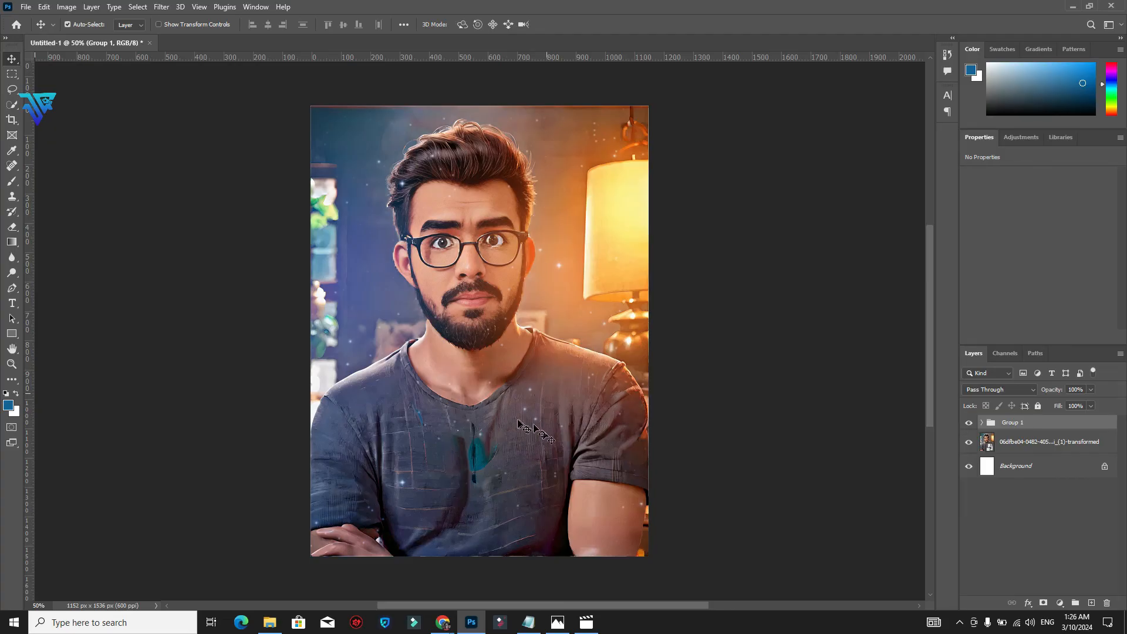